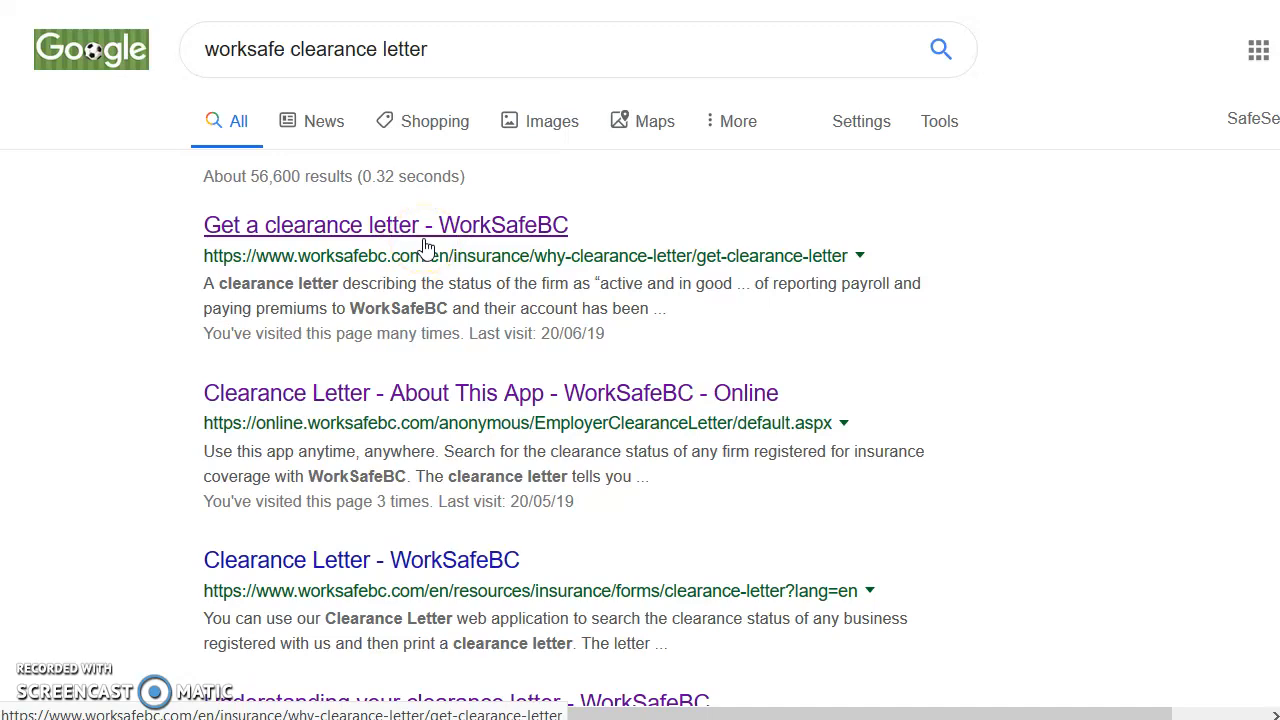
Open WorkSafeBC's 'Get a clearance letter' page from the 'worksafe clearance letter' Google results
{"action": "left_click", "coordinate": [425, 246]}
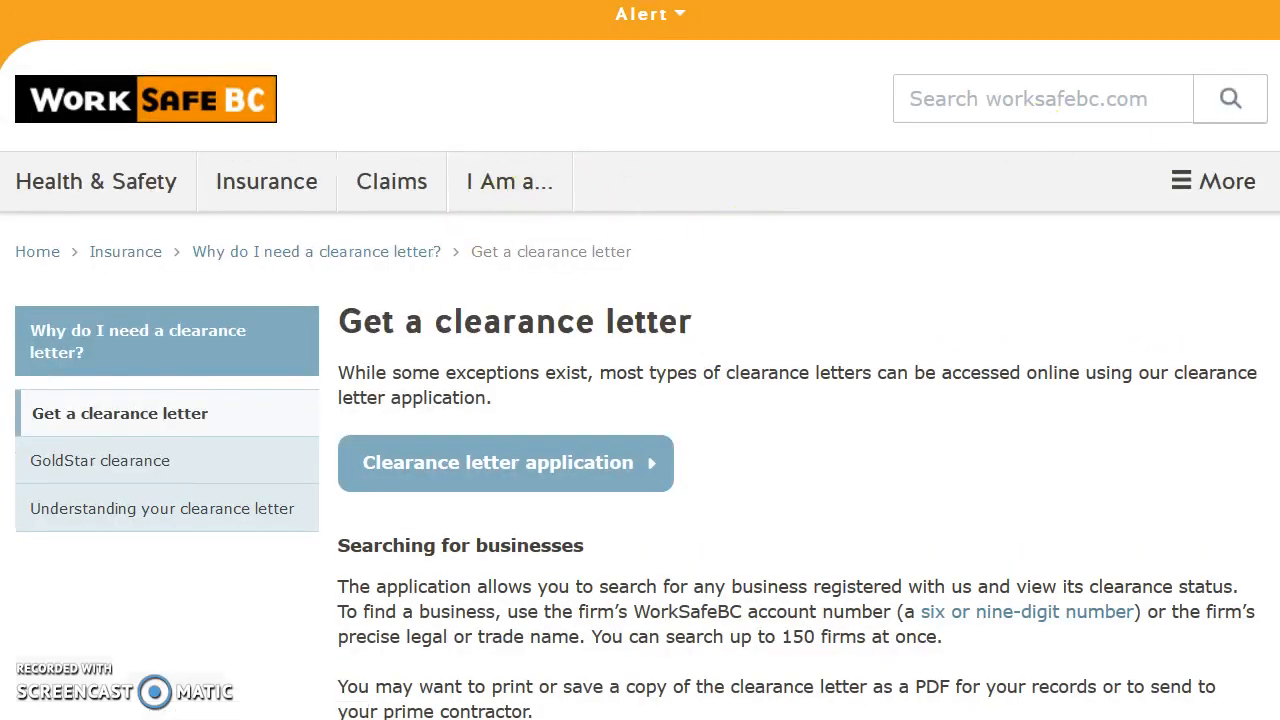
Scroll down the clearance letter page and go to the online services login page
{"action": "scroll", "coordinate": [652, 205], "scroll_direction": "down", "scroll_amount": 3}
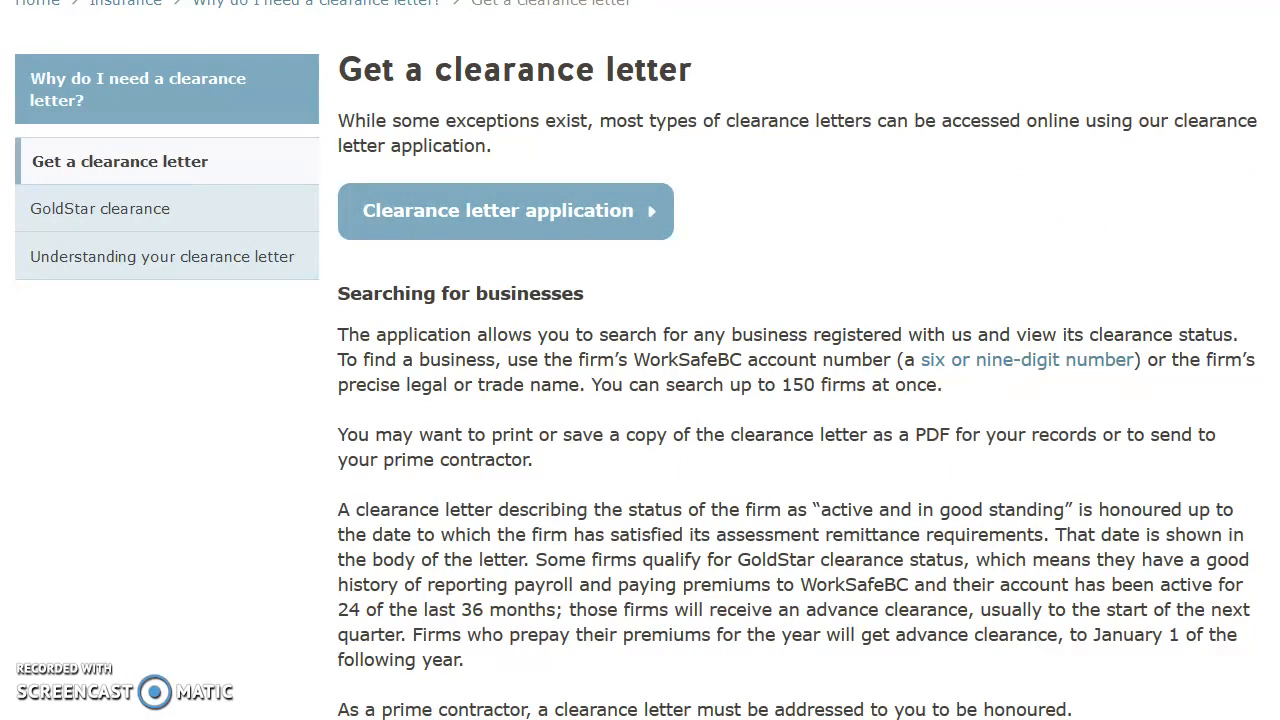
{"action": "scroll", "coordinate": [796, 360], "scroll_direction": "down", "scroll_amount": 8}
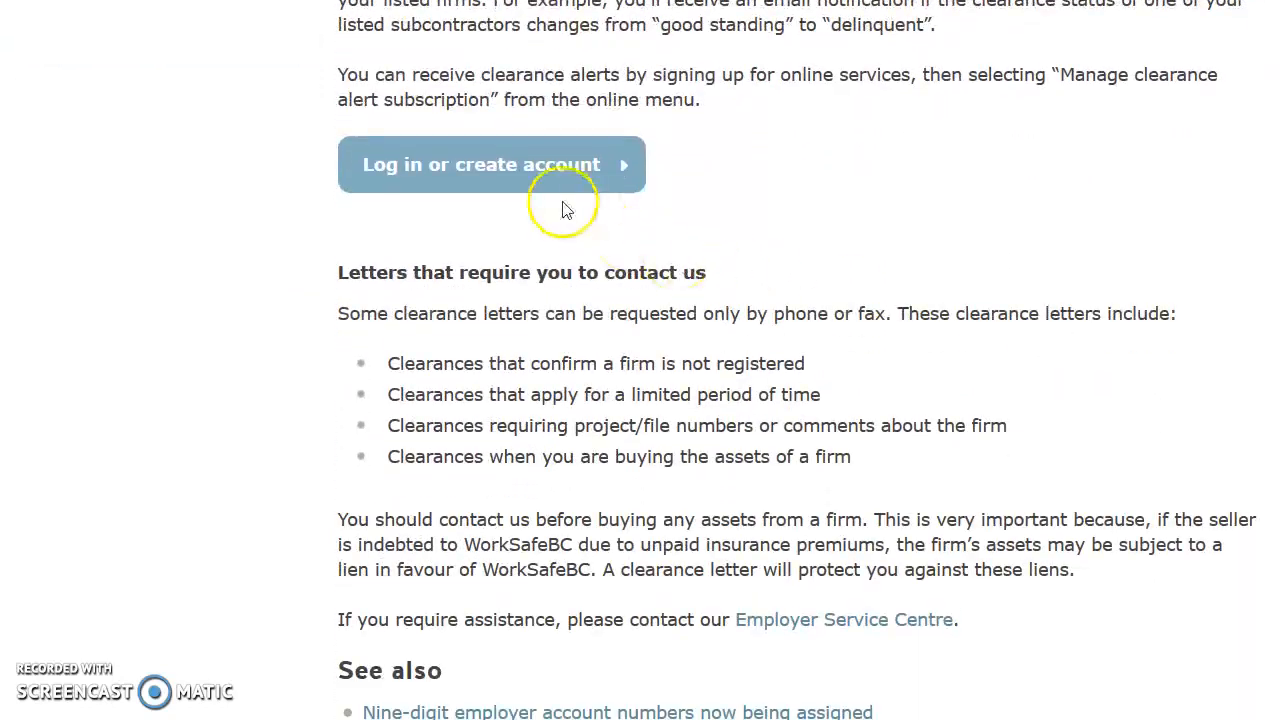
{"action": "left_click", "coordinate": [505, 168]}
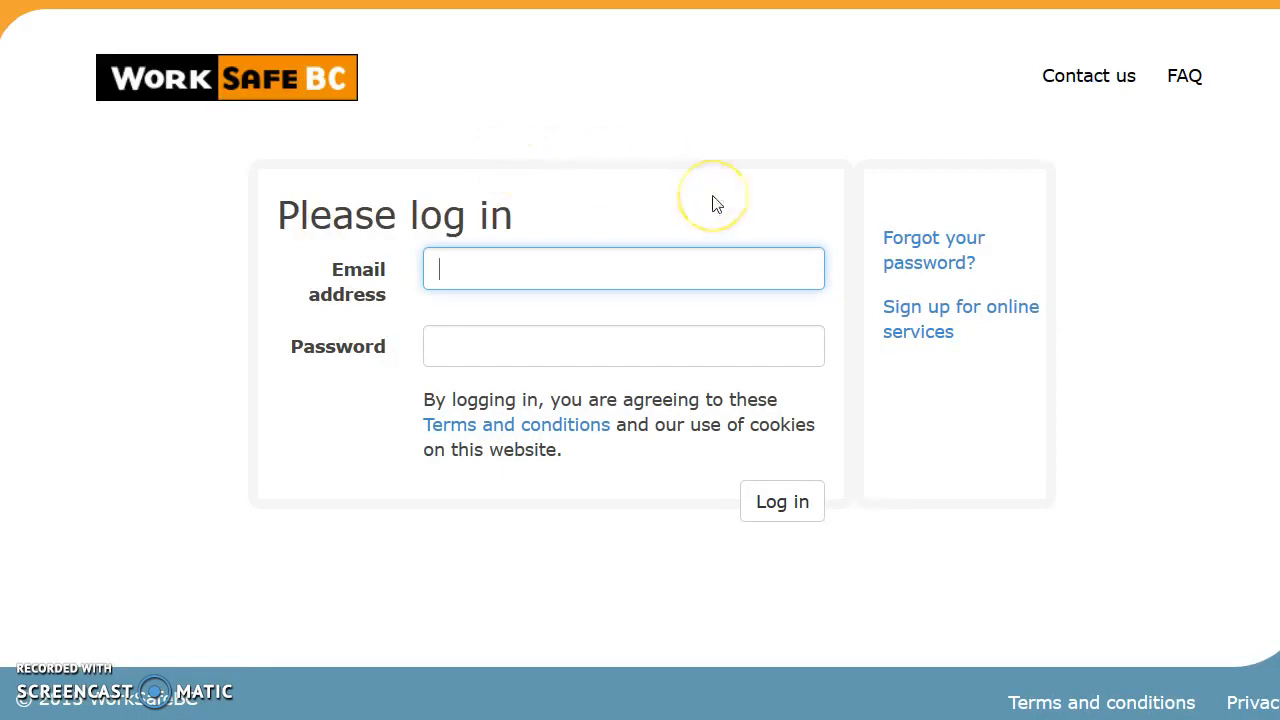
Complete and submit the online services sign-up form, then close the confirmation
{"action": "left_click", "coordinate": [909, 316]}
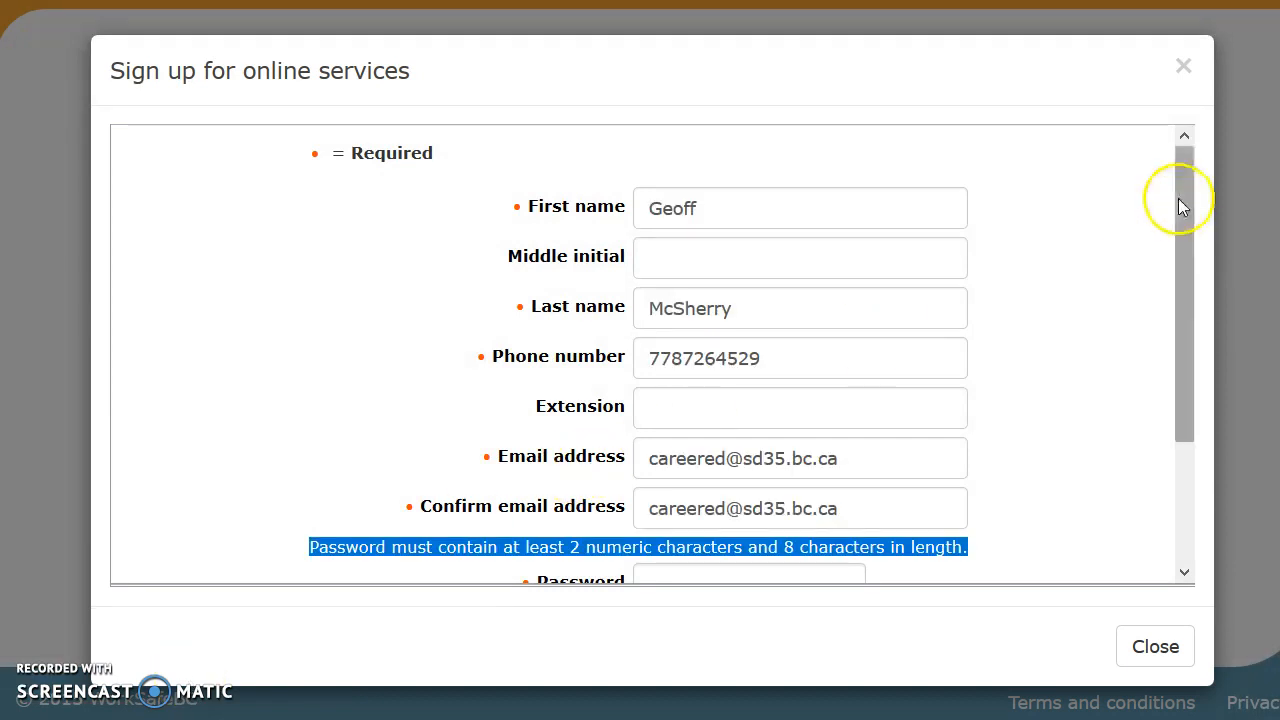
{"action": "left_click_drag", "start_coordinate": [1183, 203], "coordinate": [1184, 348]}
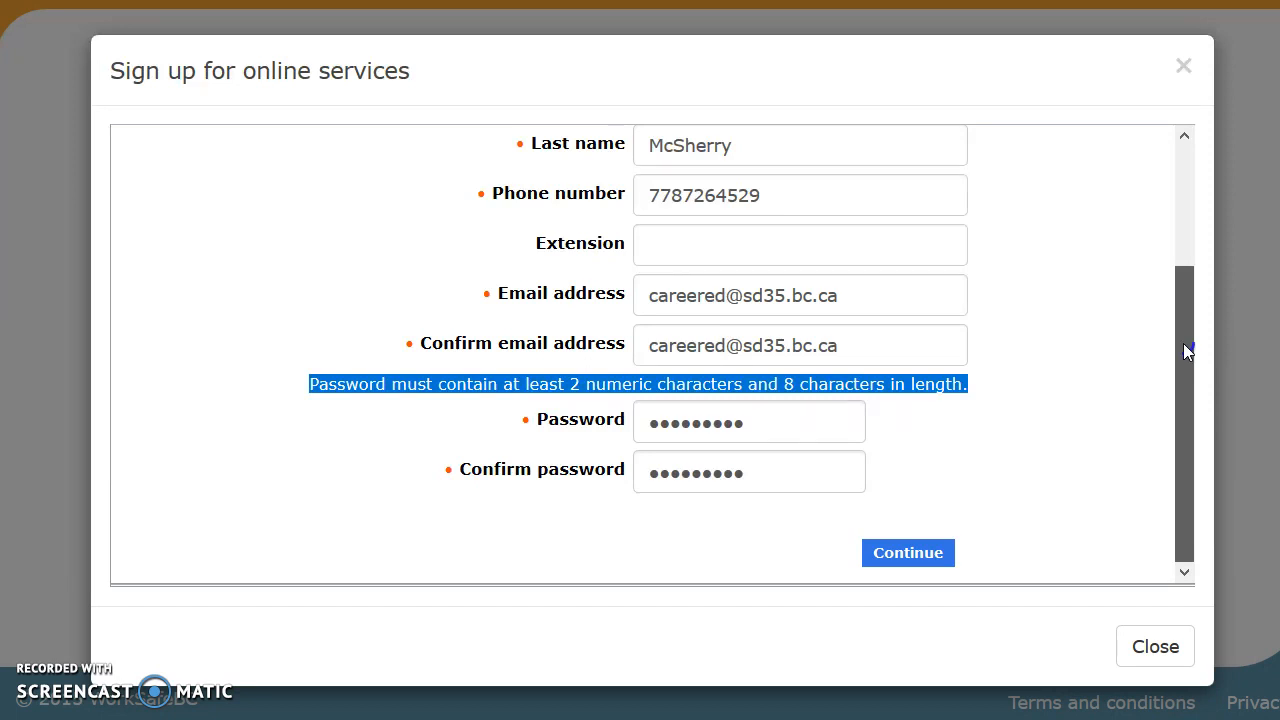
{"action": "left_click_drag", "start_coordinate": [1183, 344], "coordinate": [1186, 391]}
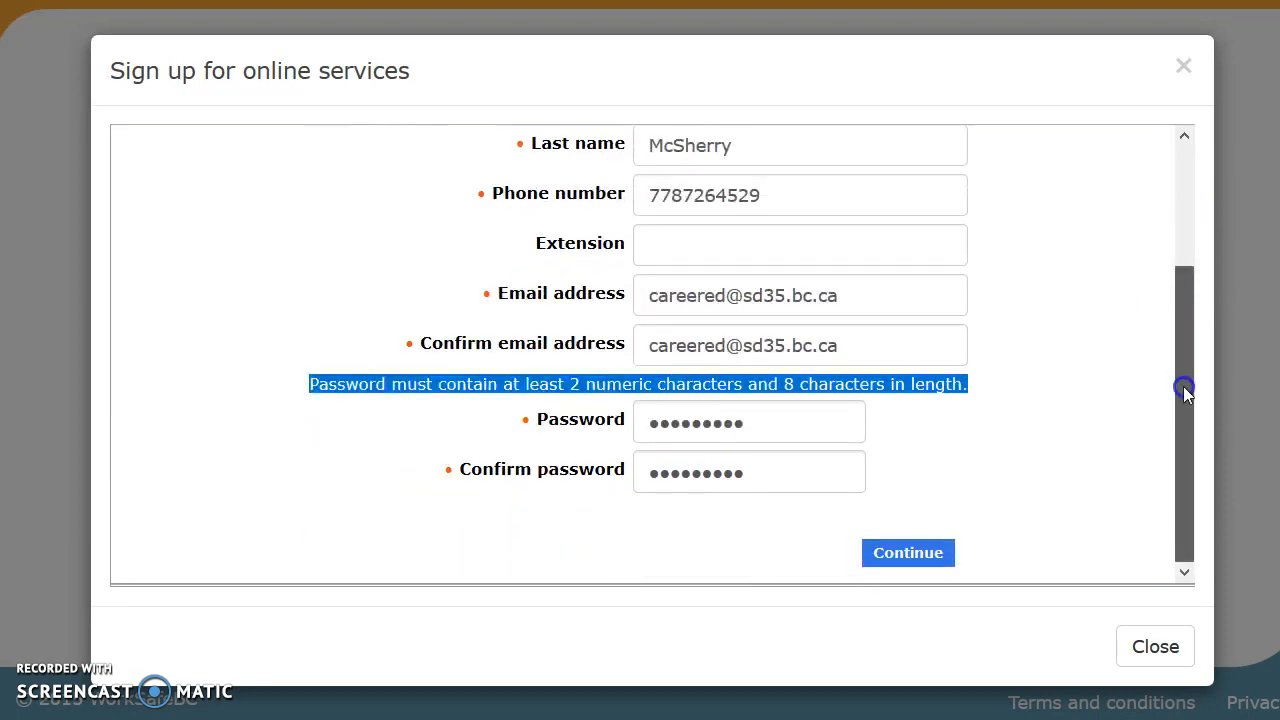
{"action": "left_click", "coordinate": [927, 556]}
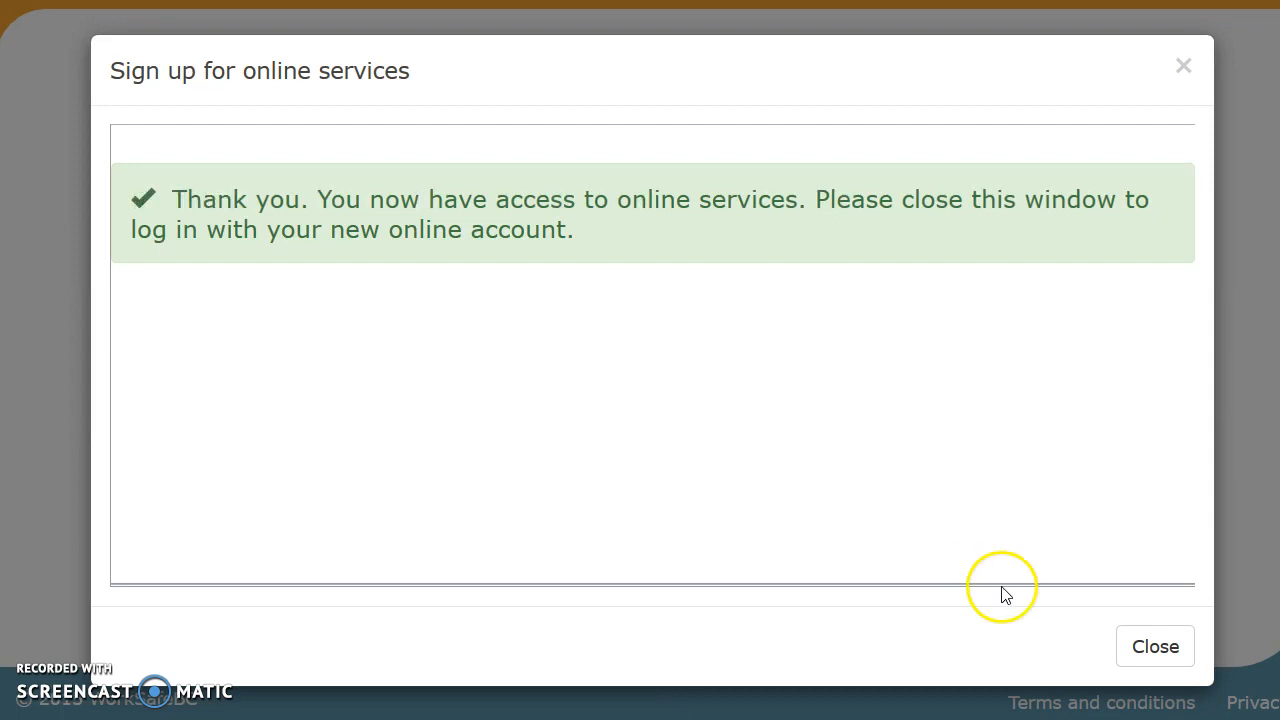
{"action": "left_click", "coordinate": [1154, 646]}
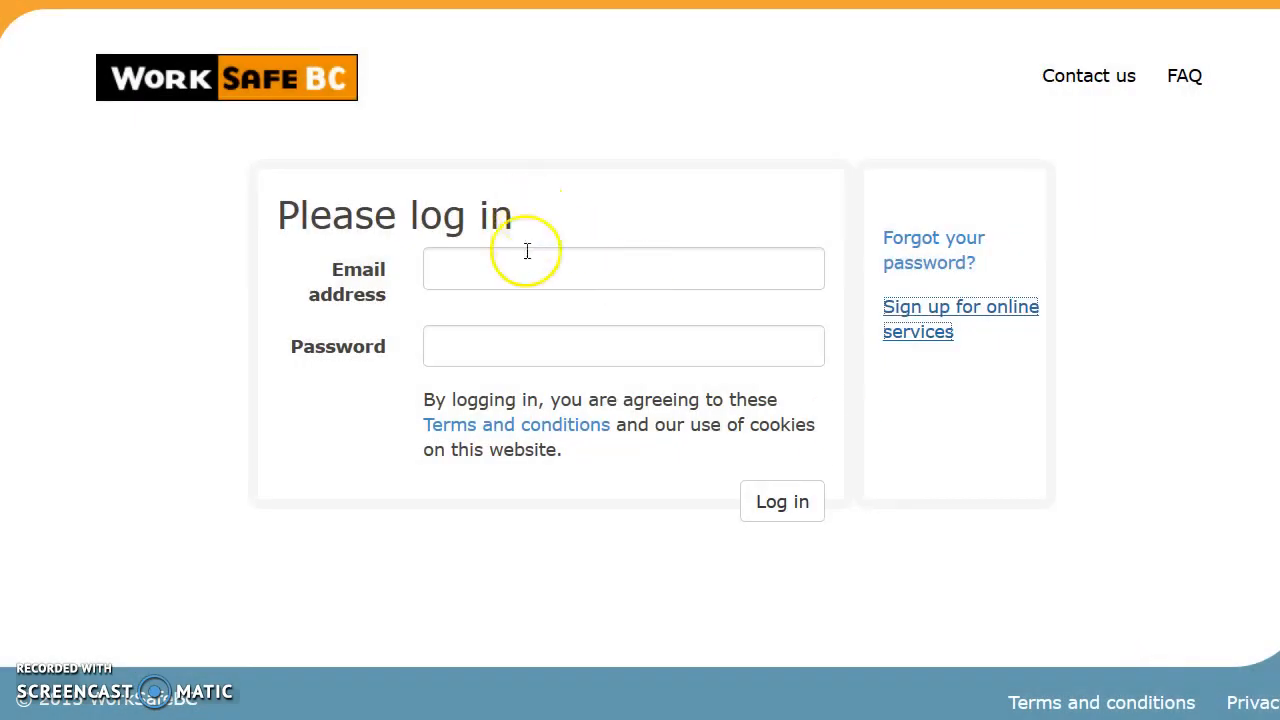
Log in with the new account's e-mail address and password
{"action": "left_click", "coordinate": [527, 251]}
{"action": "key", "text": "Tab"}
{"action": "type", "text": "•••••••••"}
{"action": "left_click", "coordinate": [778, 500]}
{"action": "left_click", "coordinate": [778, 500]}
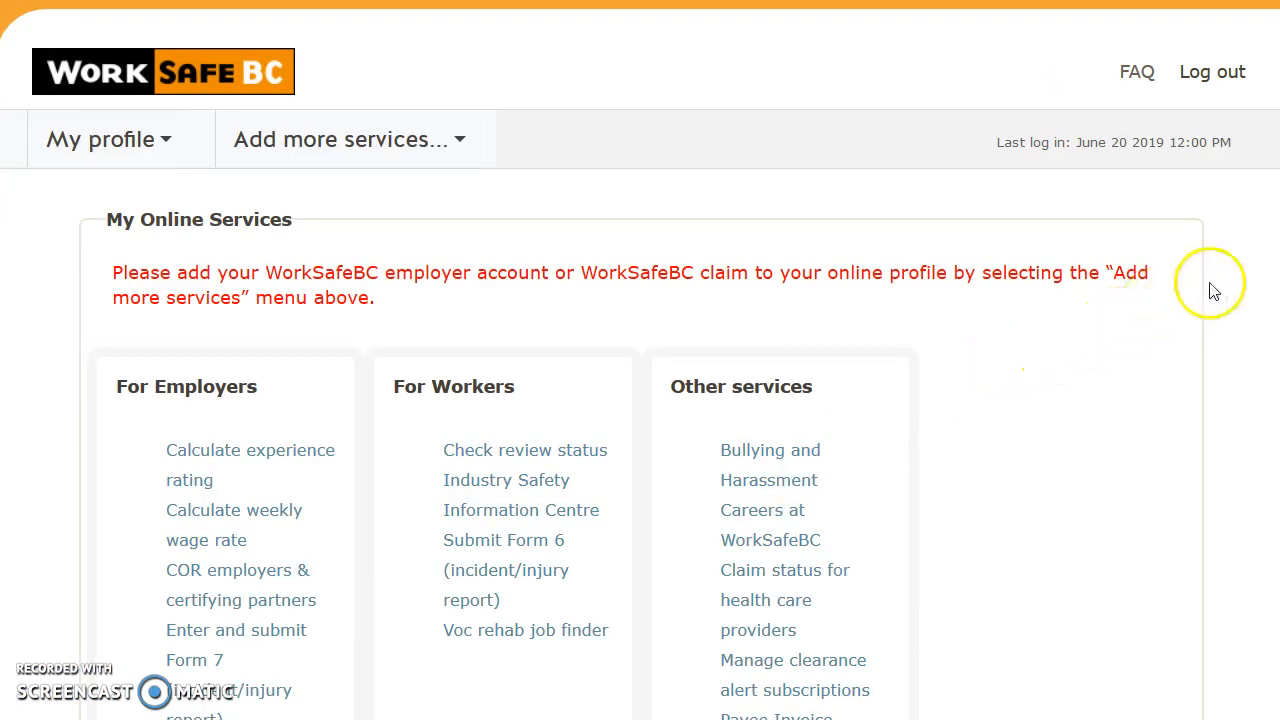
Scroll the My Online Services list and open clearance alert subscription management
{"action": "scroll", "coordinate": [1268, 272], "scroll_direction": "down", "scroll_amount": 2}
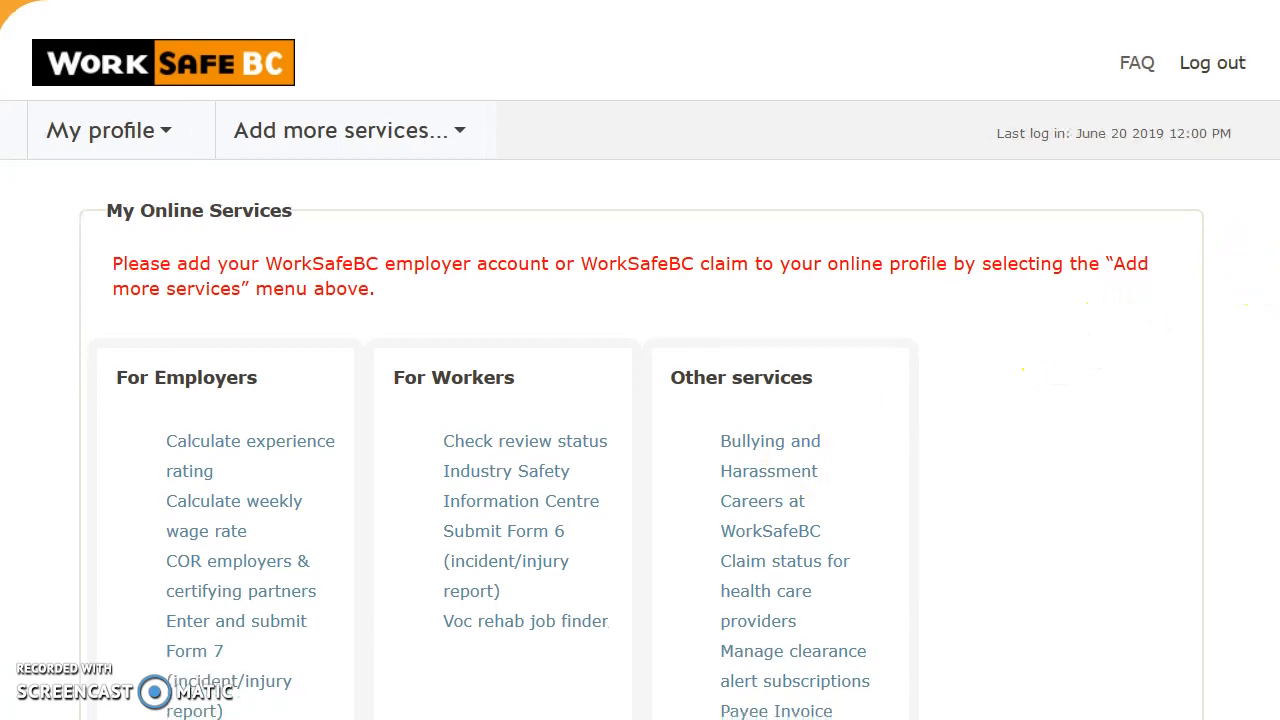
{"action": "scroll", "coordinate": [1268, 272], "scroll_direction": "down", "scroll_amount": 3}
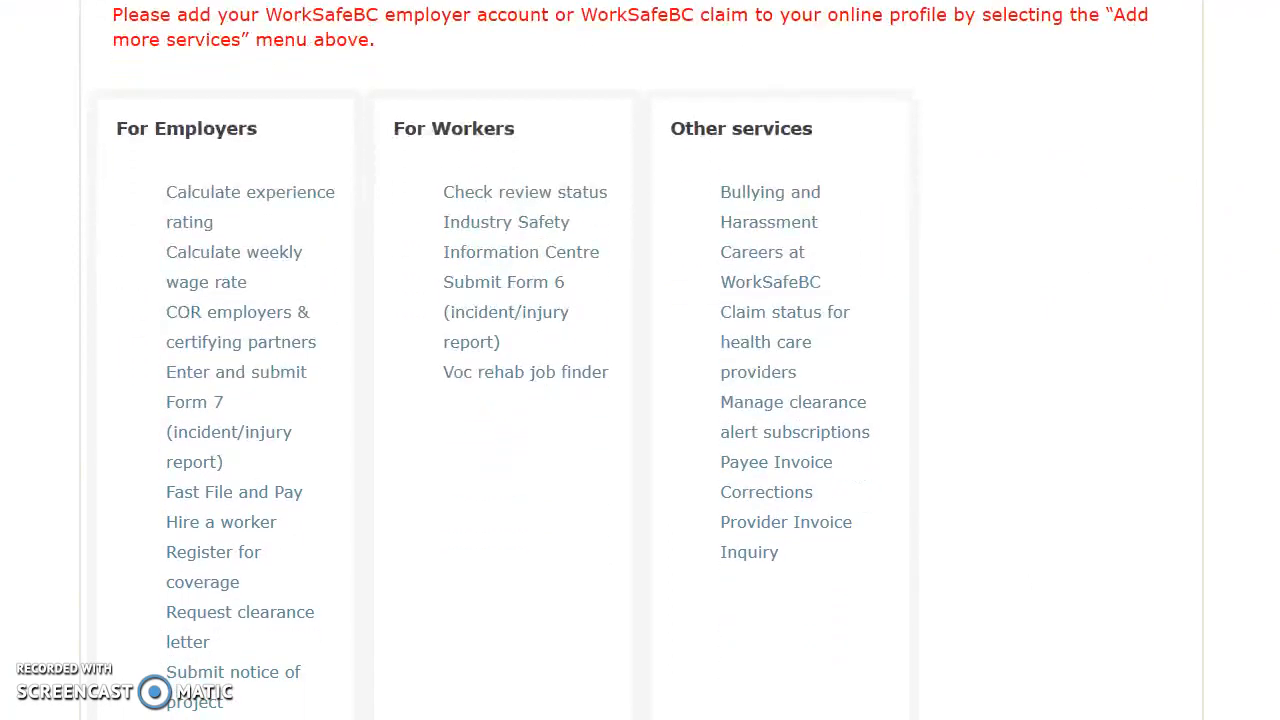
{"action": "left_click", "coordinate": [828, 407]}
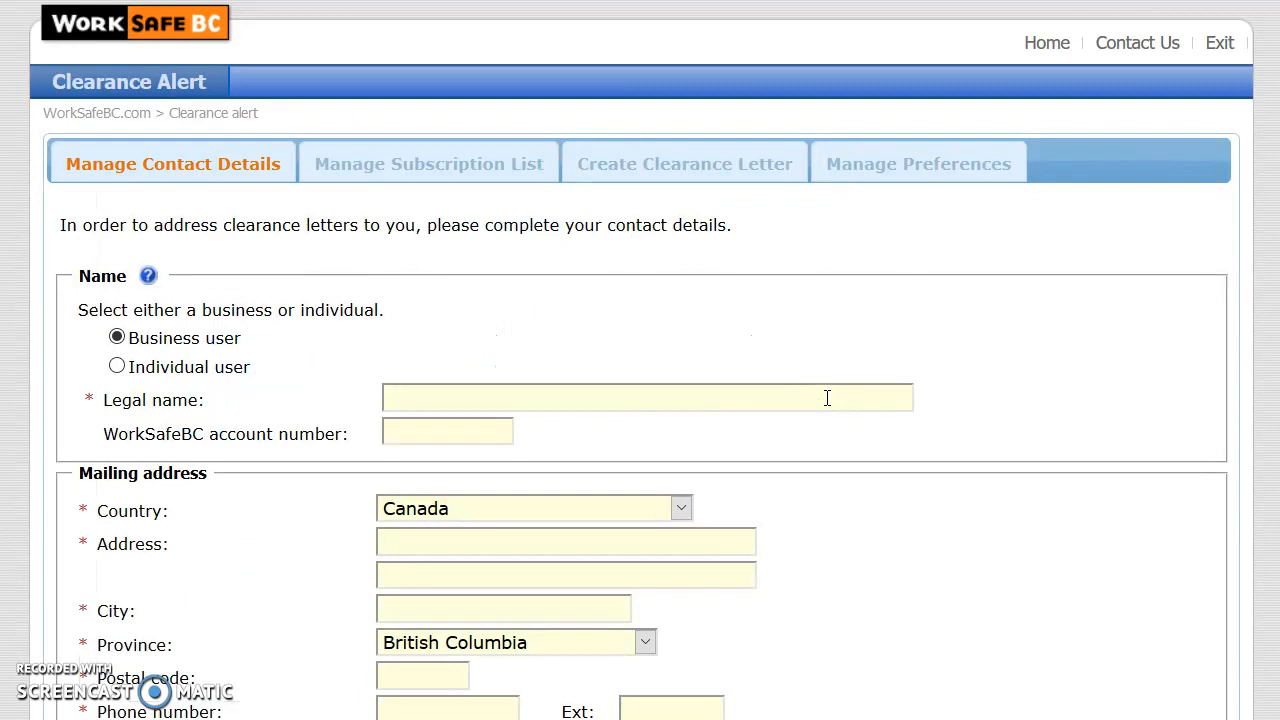
Enter the business contact's legal name and details, save them, then go to the subscription list
{"action": "left_click", "coordinate": [1265, 408]}
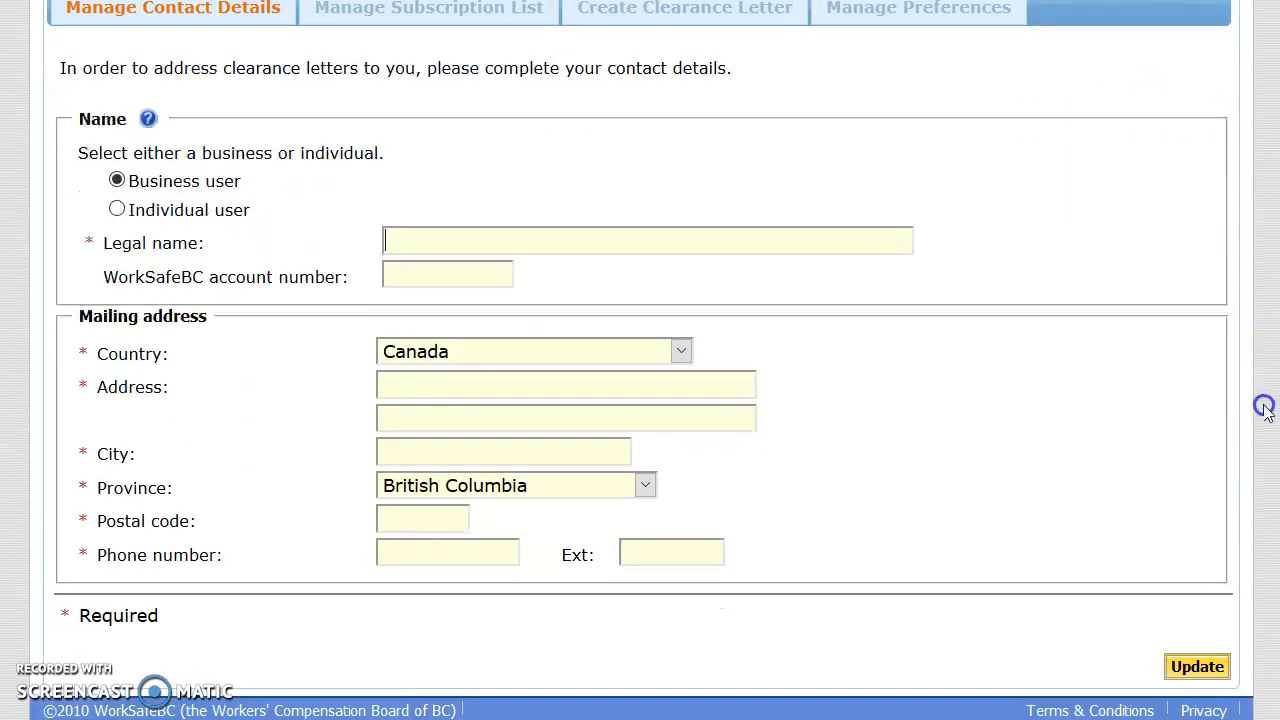
{"action": "left_click", "coordinate": [407, 241]}
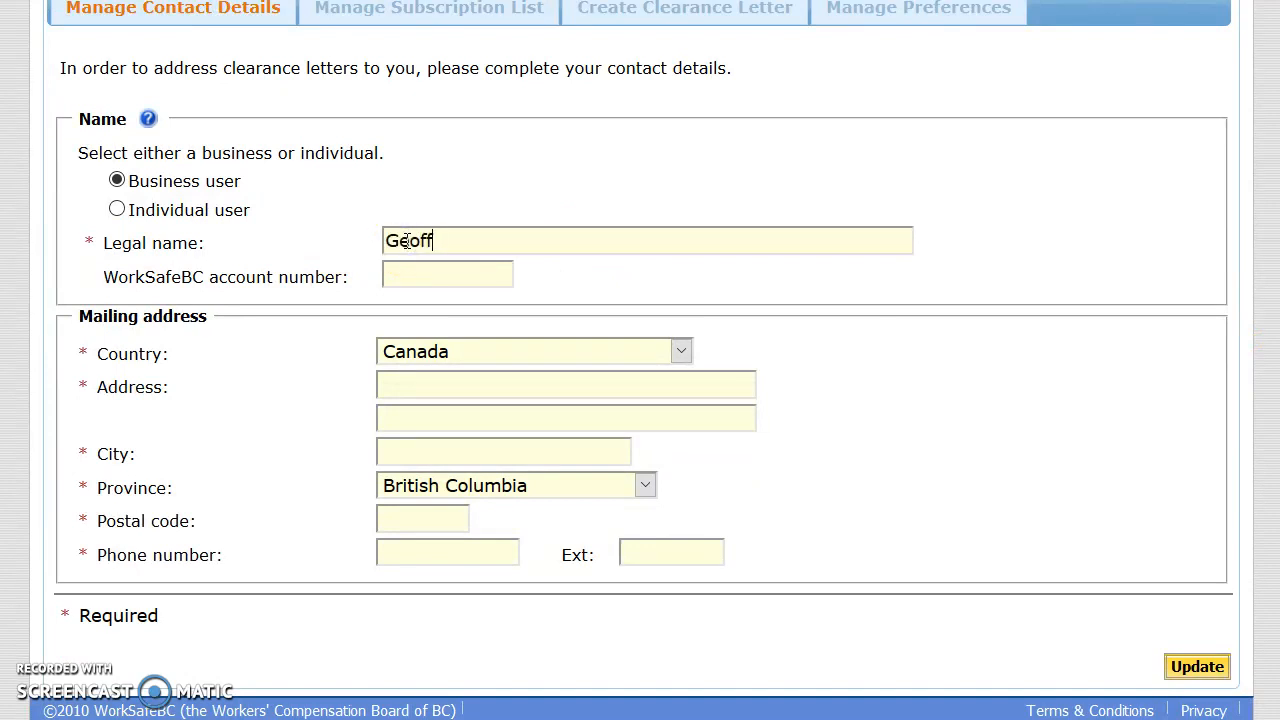
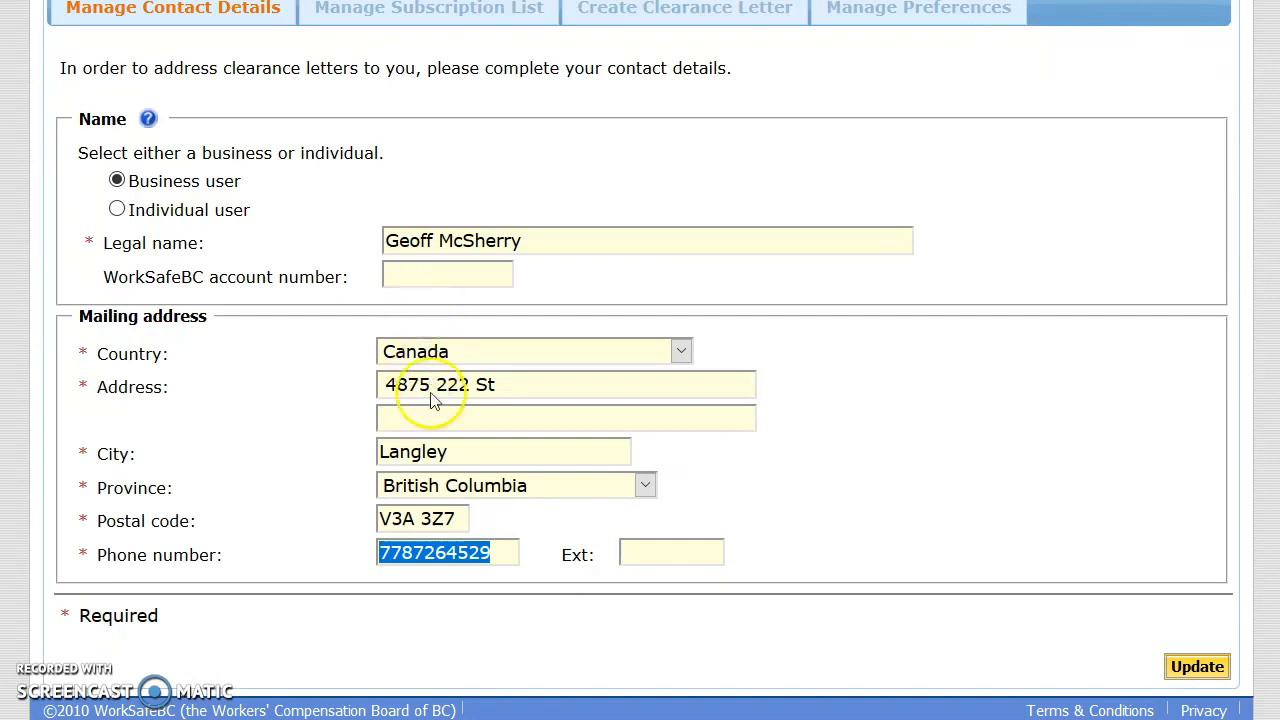
{"action": "left_click", "coordinate": [1198, 670]}
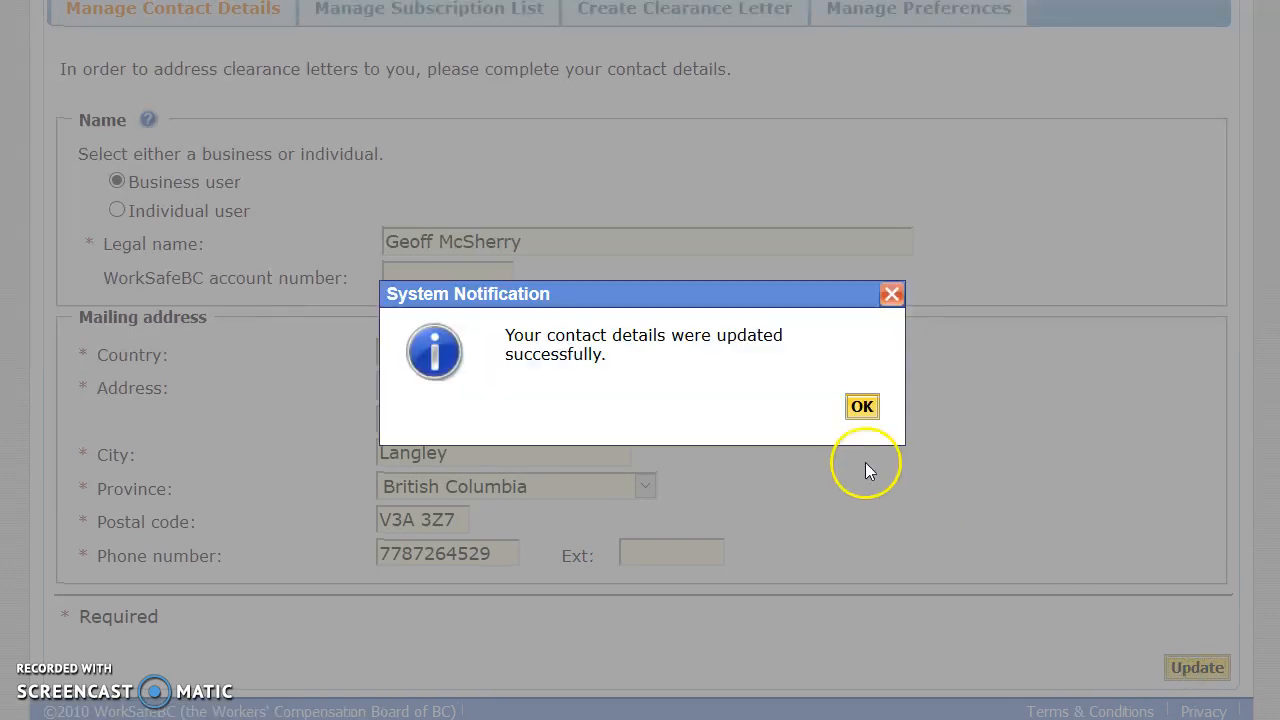
{"action": "left_click", "coordinate": [861, 406]}
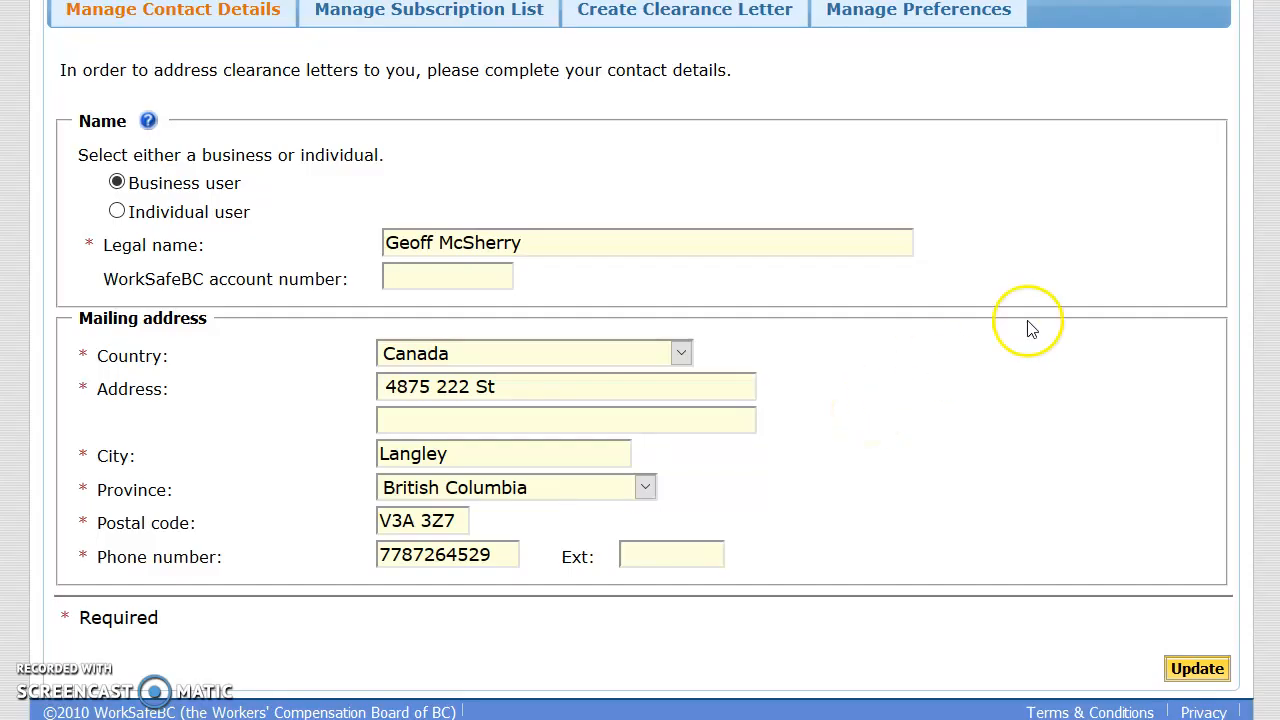
{"action": "scroll", "coordinate": [1266, 251], "scroll_direction": "up", "scroll_amount": 1}
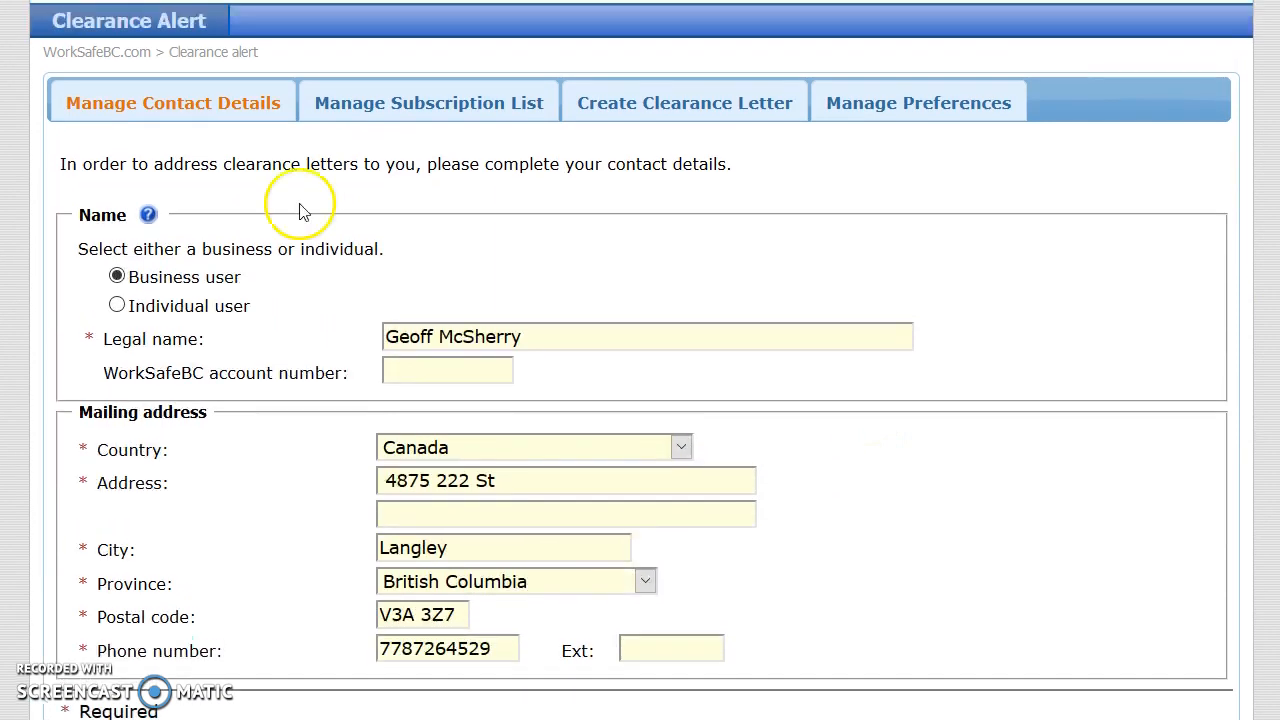
{"action": "left_click", "coordinate": [428, 110]}
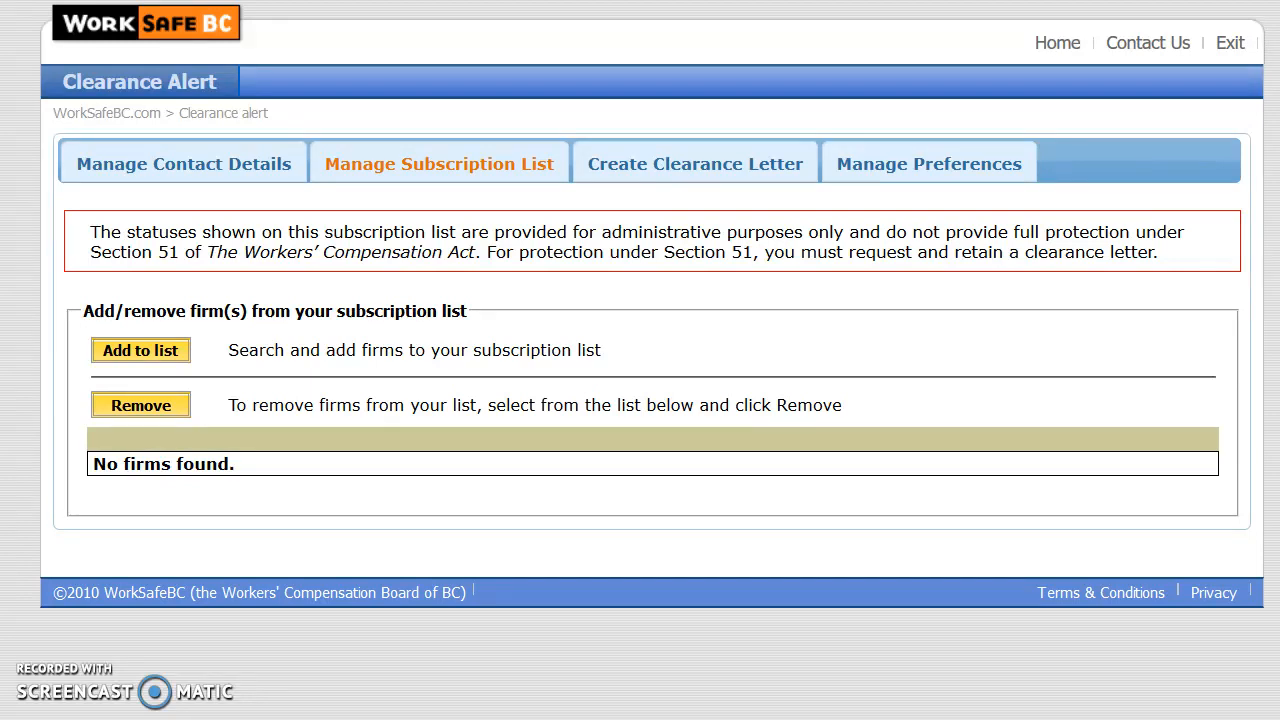
Set e-mail notifications to 'Critical status changes only' and save the preference
{"action": "left_click", "coordinate": [951, 240]}
{"action": "left_click", "coordinate": [930, 162]}
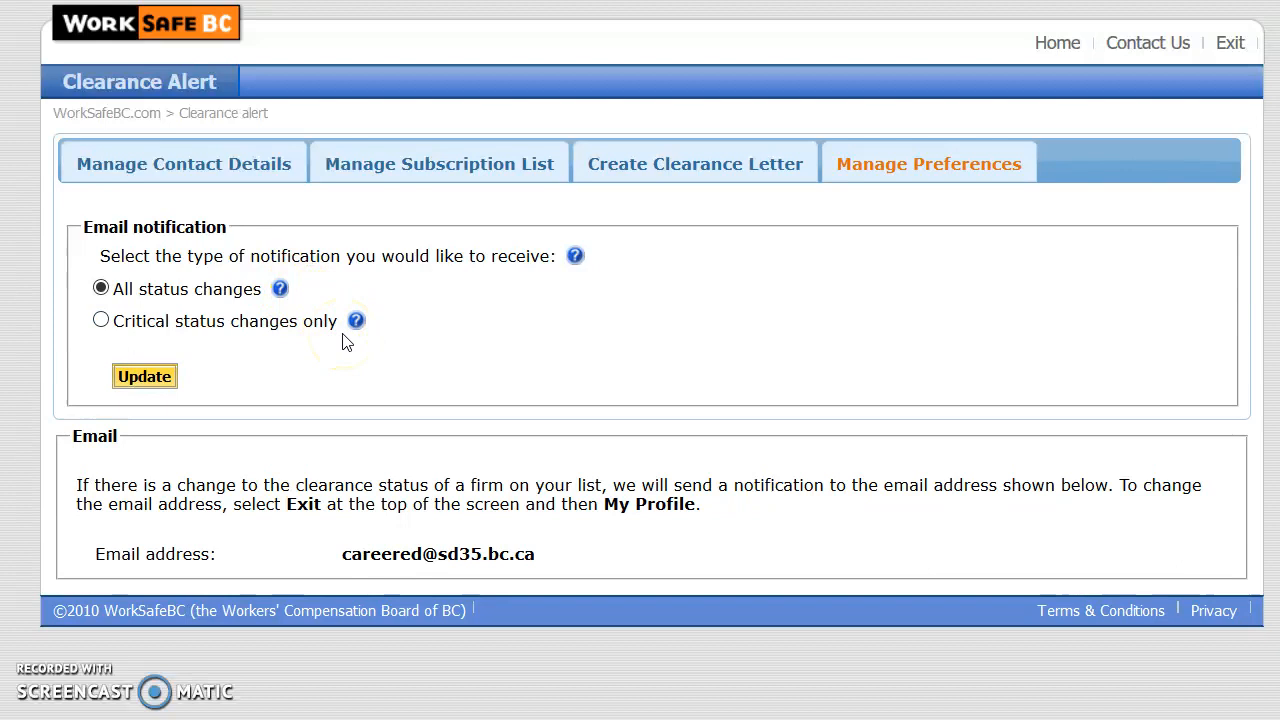
{"action": "left_click", "coordinate": [268, 322]}
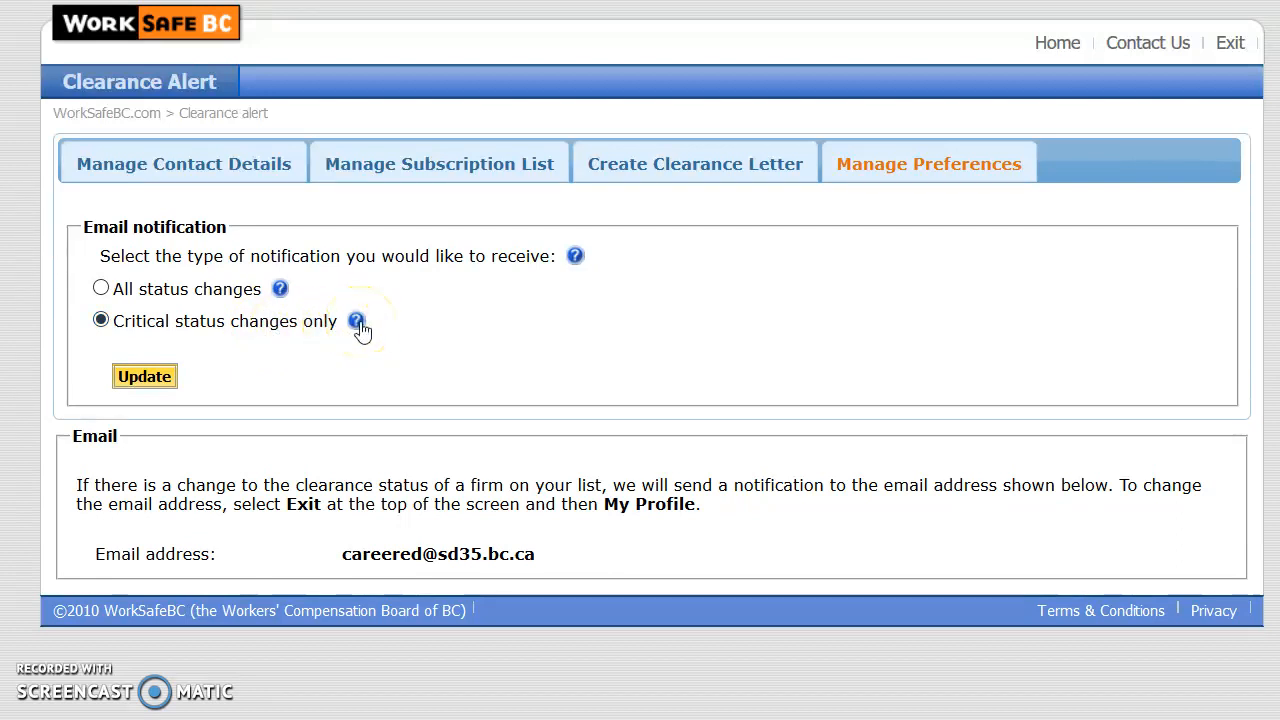
{"action": "left_click", "coordinate": [357, 321]}
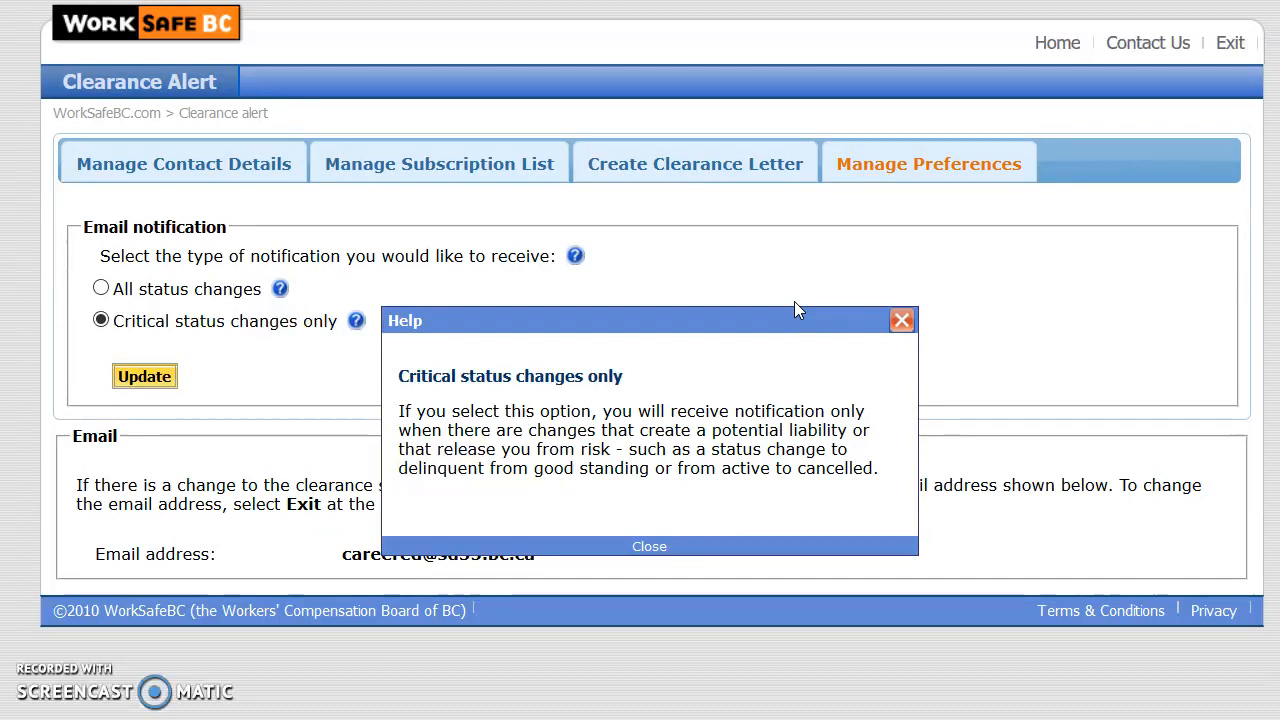
{"action": "left_click", "coordinate": [901, 321]}
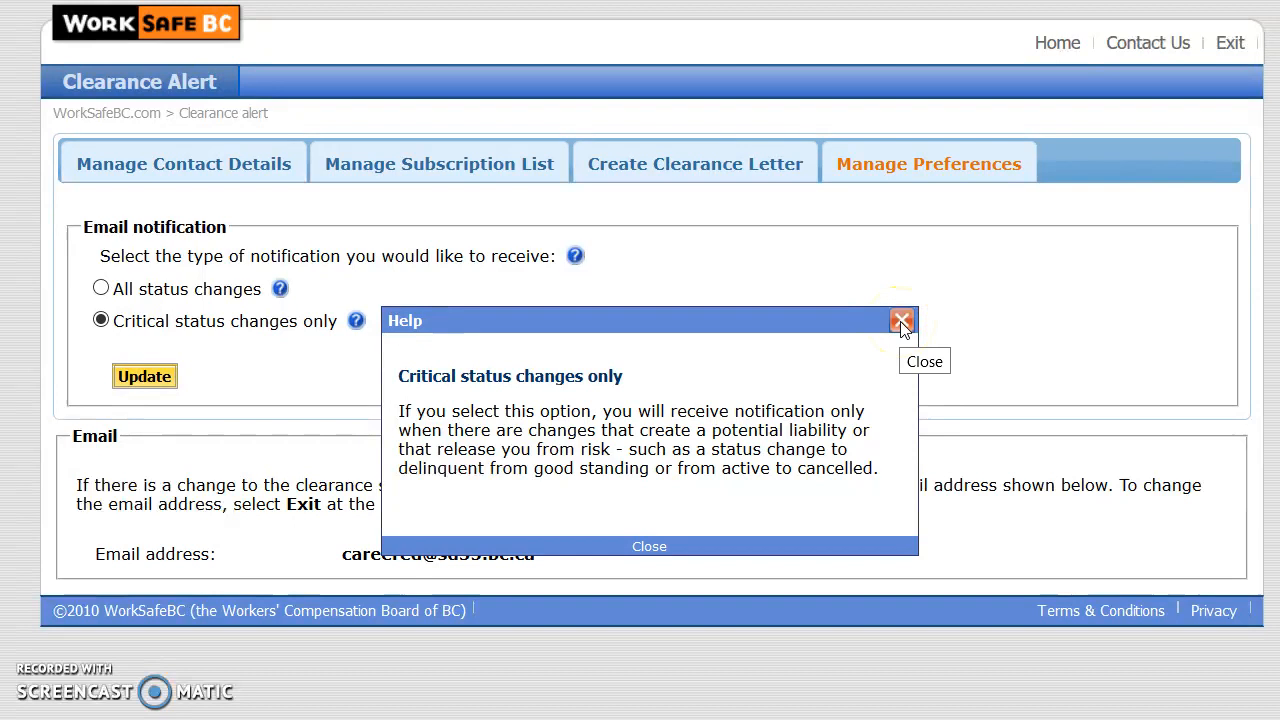
{"action": "left_click", "coordinate": [901, 321]}
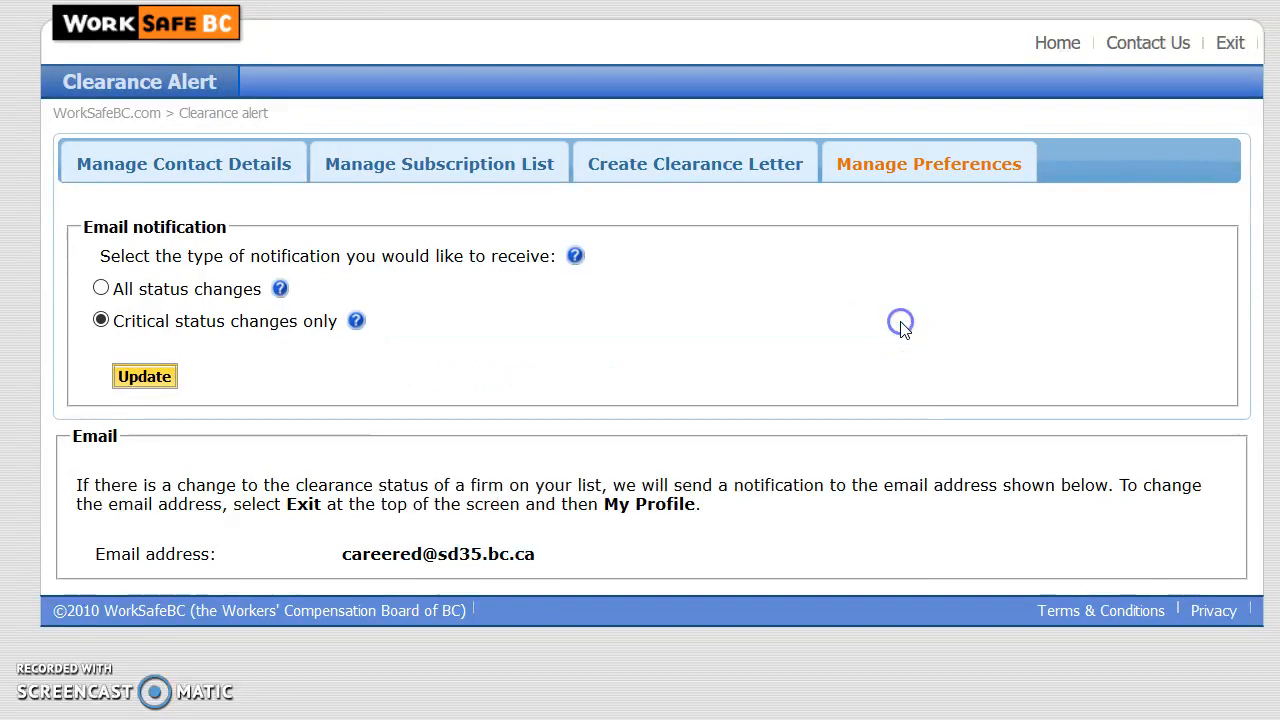
{"action": "left_click", "coordinate": [142, 378]}
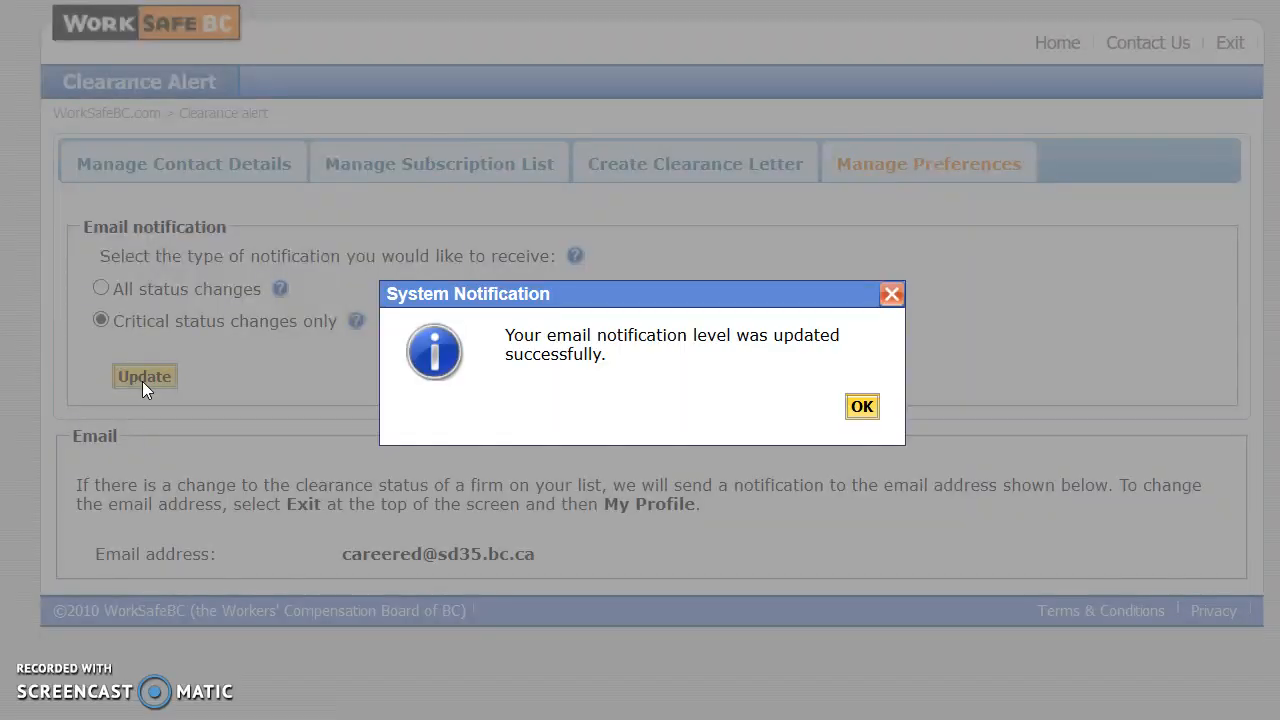
{"action": "left_click", "coordinate": [862, 407]}
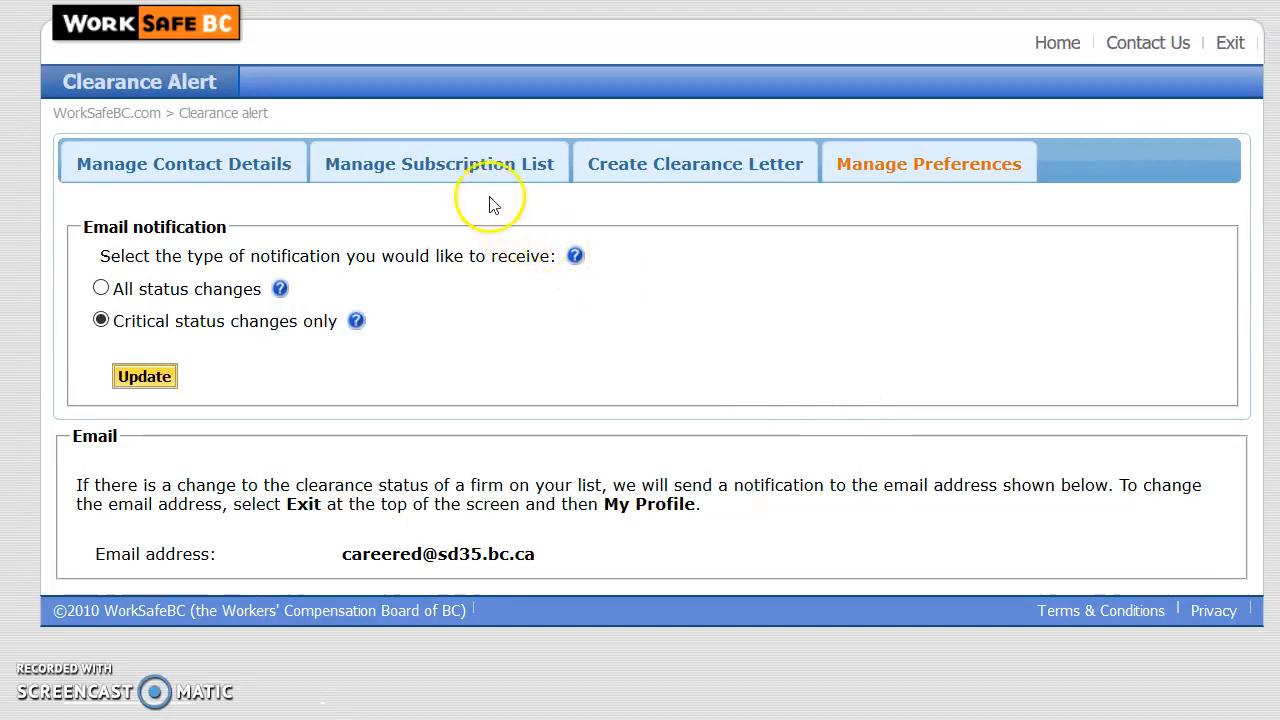
{"action": "left_click", "coordinate": [443, 170]}
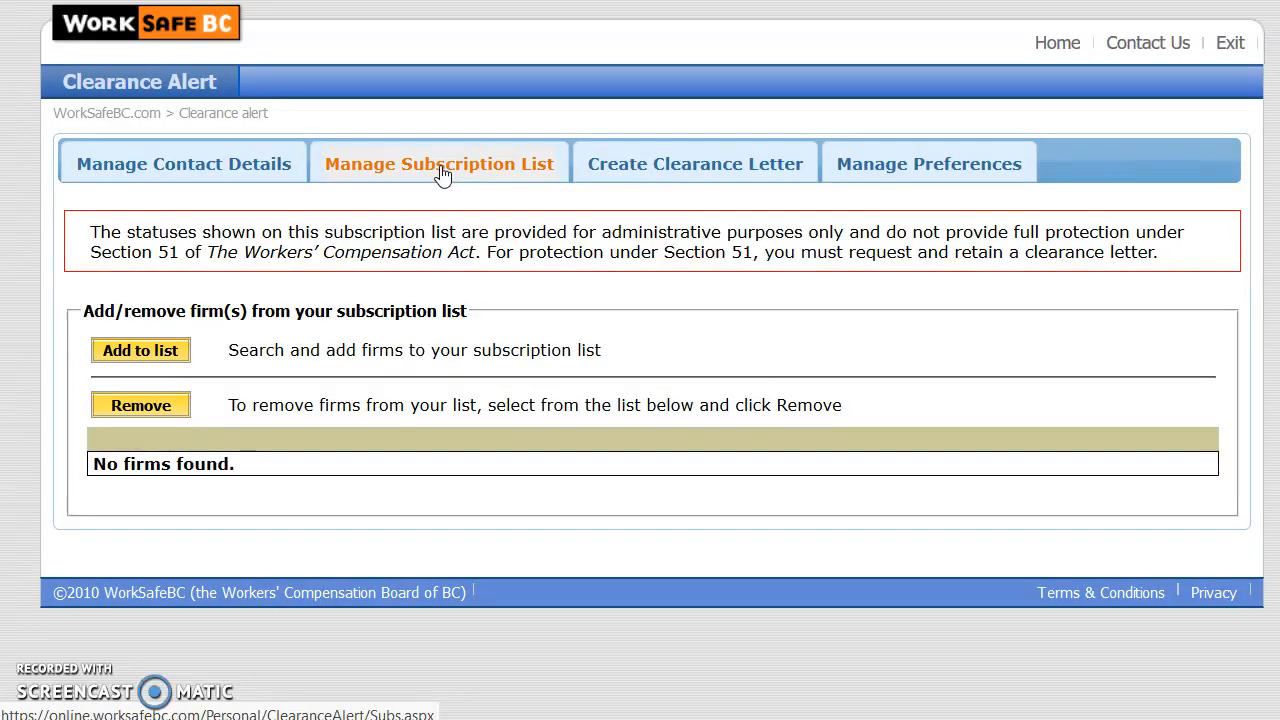
Search by legal name 'langley school' and save LANGLEY SCHOOL DISTRICT 35 to the subscription list
{"action": "left_click", "coordinate": [150, 355]}
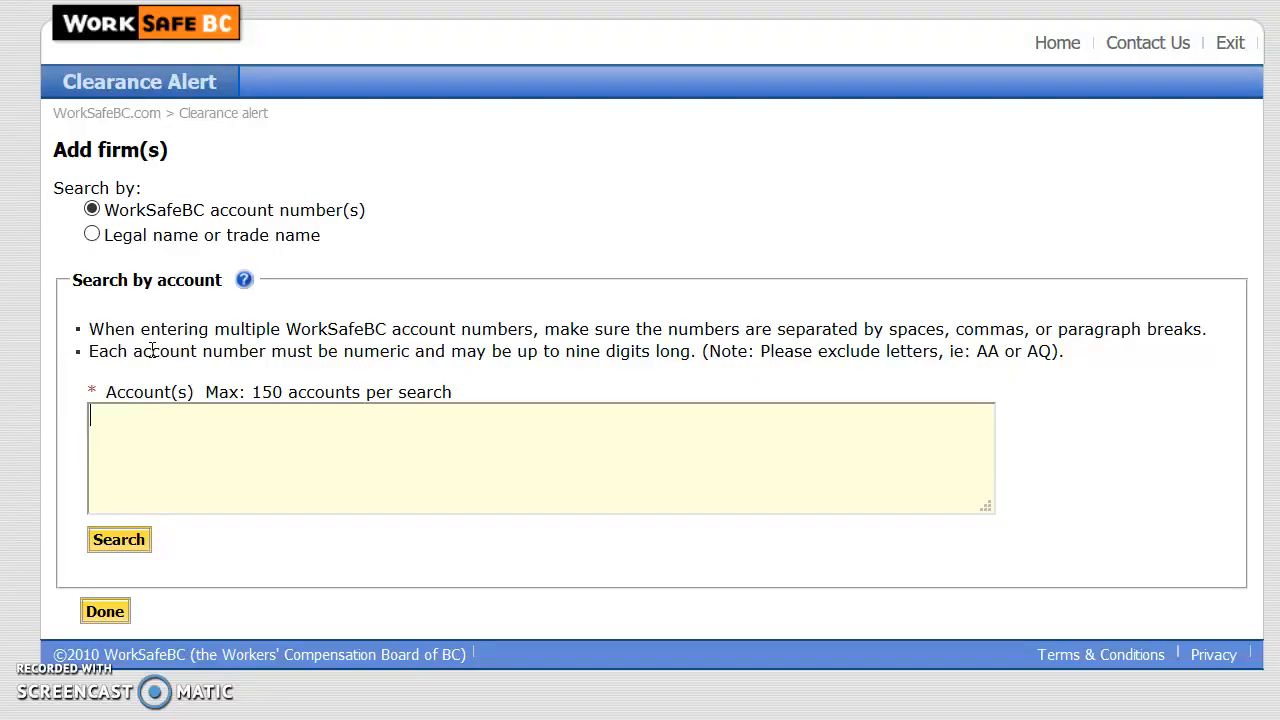
{"action": "left_click", "coordinate": [198, 441]}
{"action": "left_click", "coordinate": [178, 247]}
{"action": "left_click", "coordinate": [366, 368]}
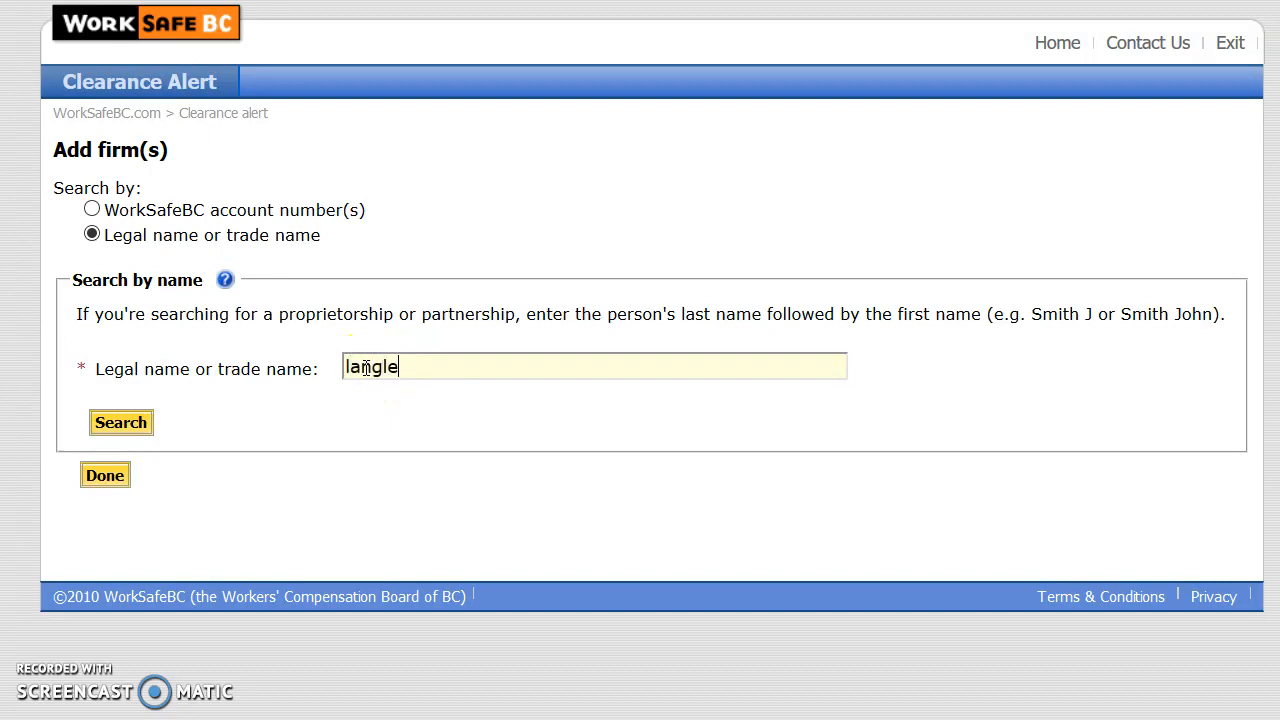
{"action": "type", "text": "langley school"}
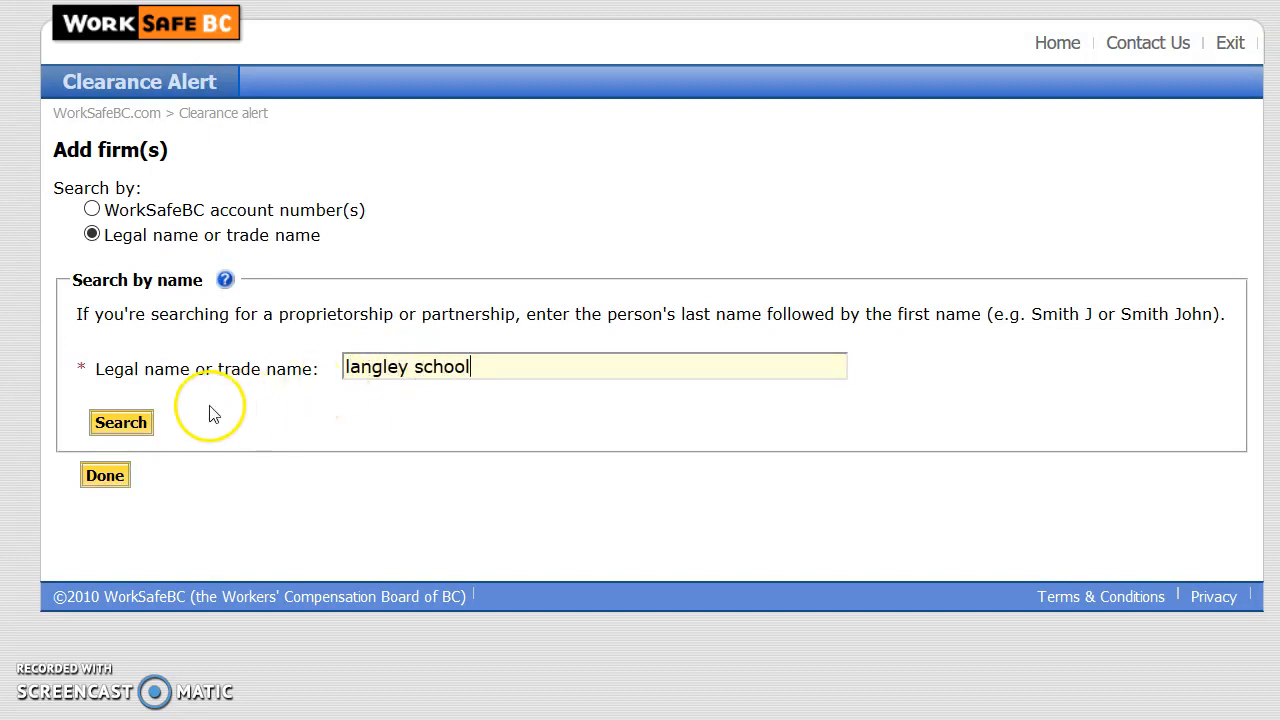
{"action": "left_click", "coordinate": [140, 424]}
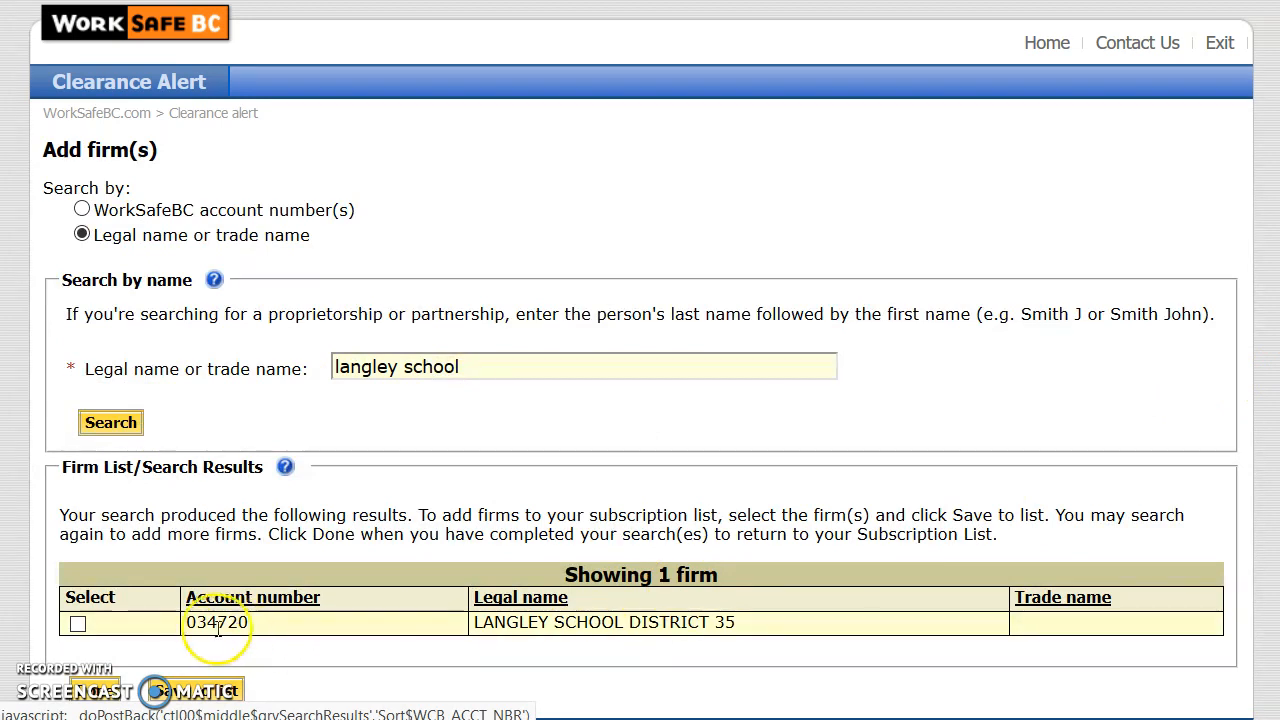
{"action": "left_click", "coordinate": [78, 625]}
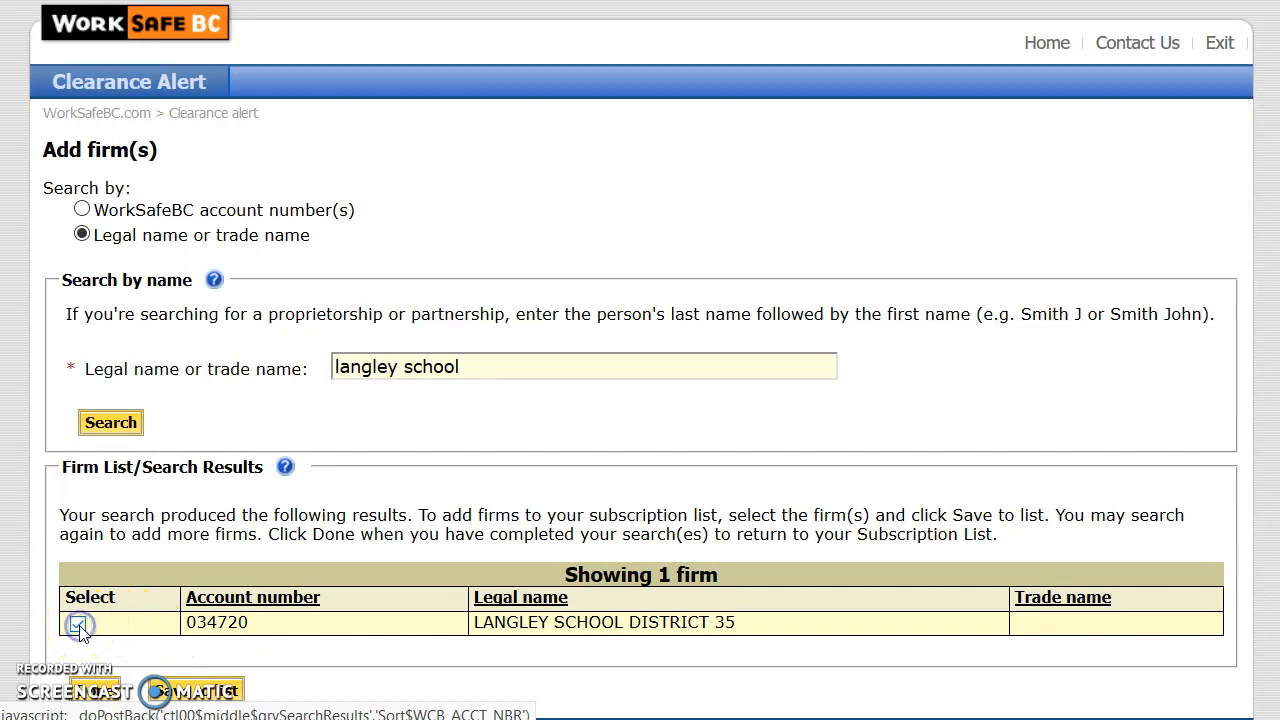
{"action": "left_click", "coordinate": [190, 692]}
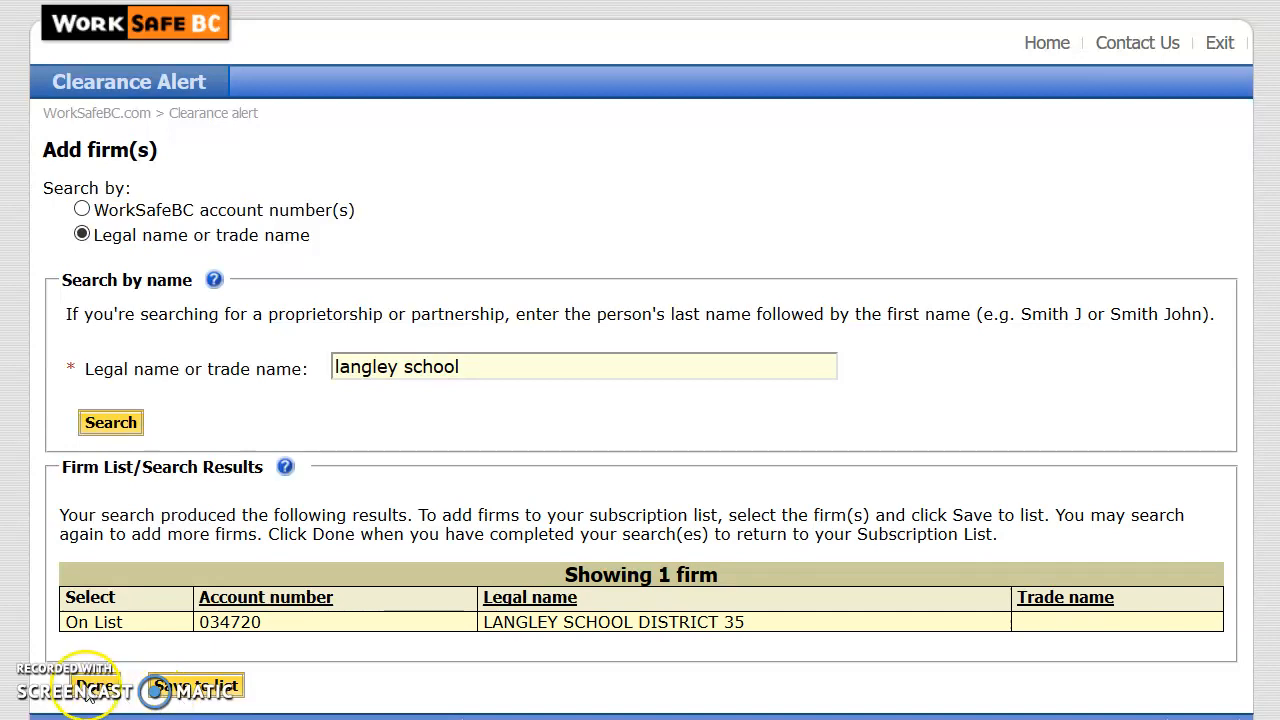
{"action": "left_click", "coordinate": [88, 690]}
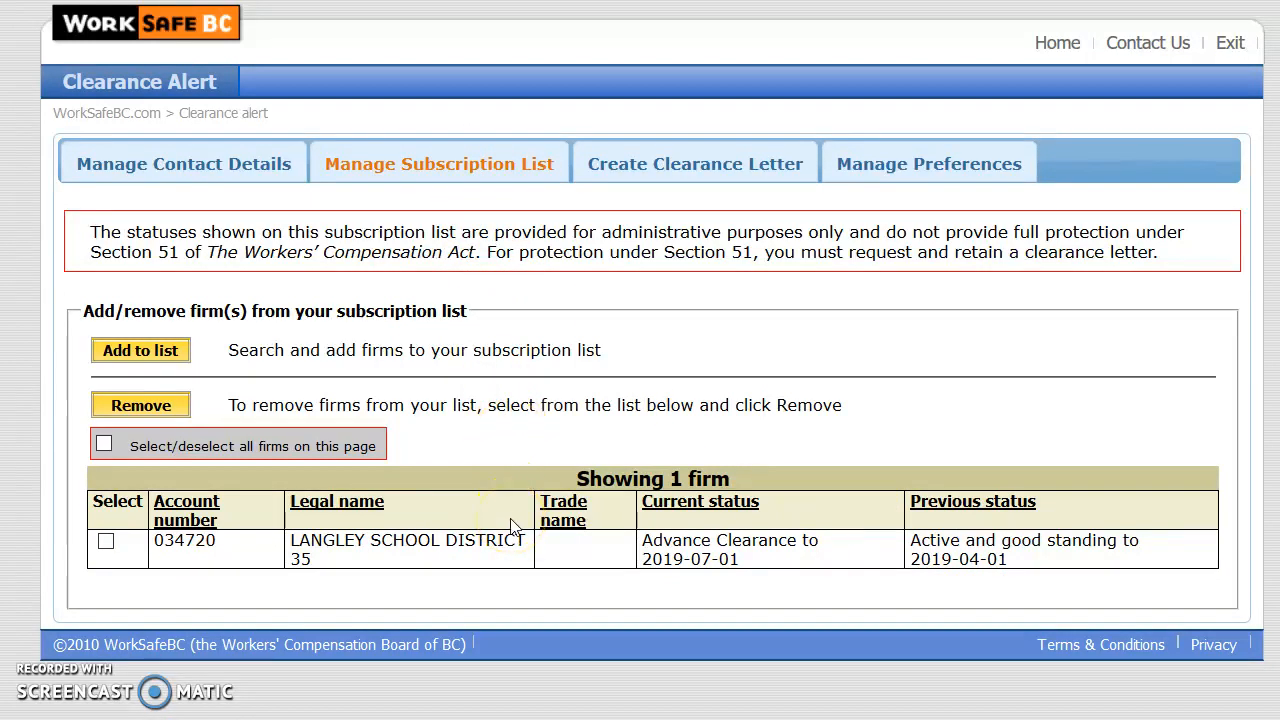
Create and view a clearance letter for LANGLEY SCHOOL DISTRICT 35, valid to July 01, 2019
{"action": "left_click", "coordinate": [106, 543]}
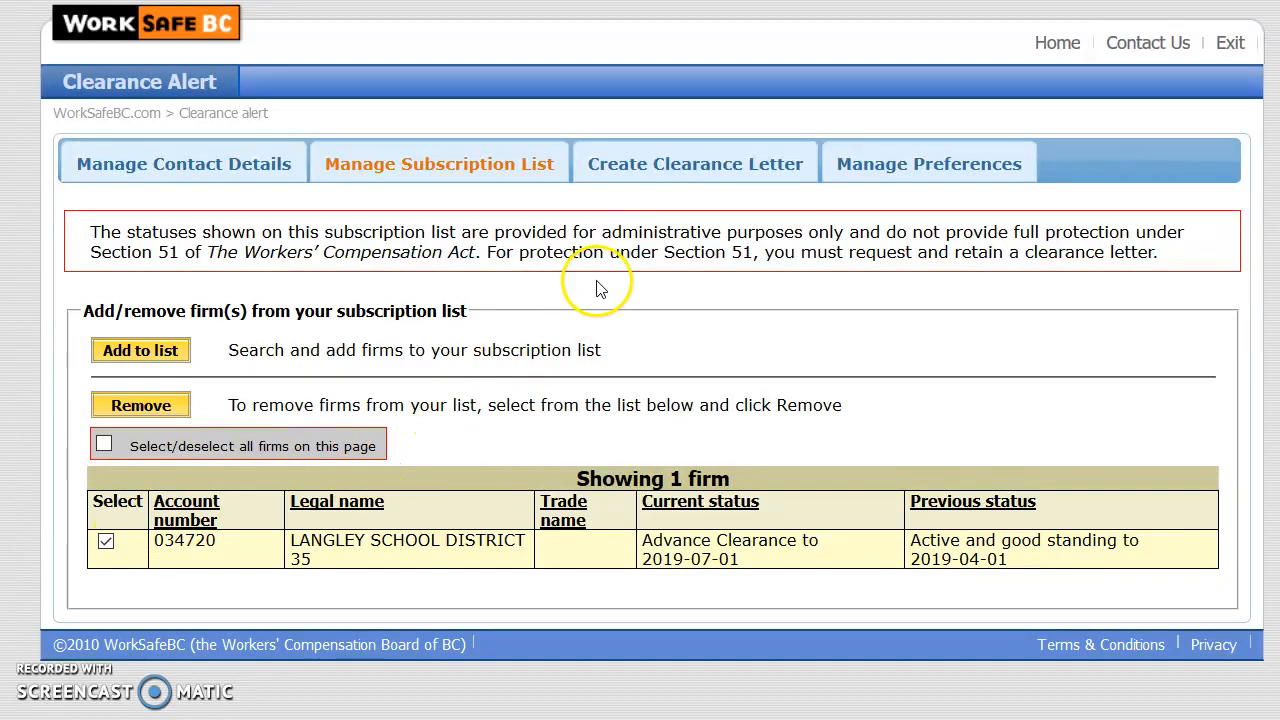
{"action": "left_click", "coordinate": [690, 170]}
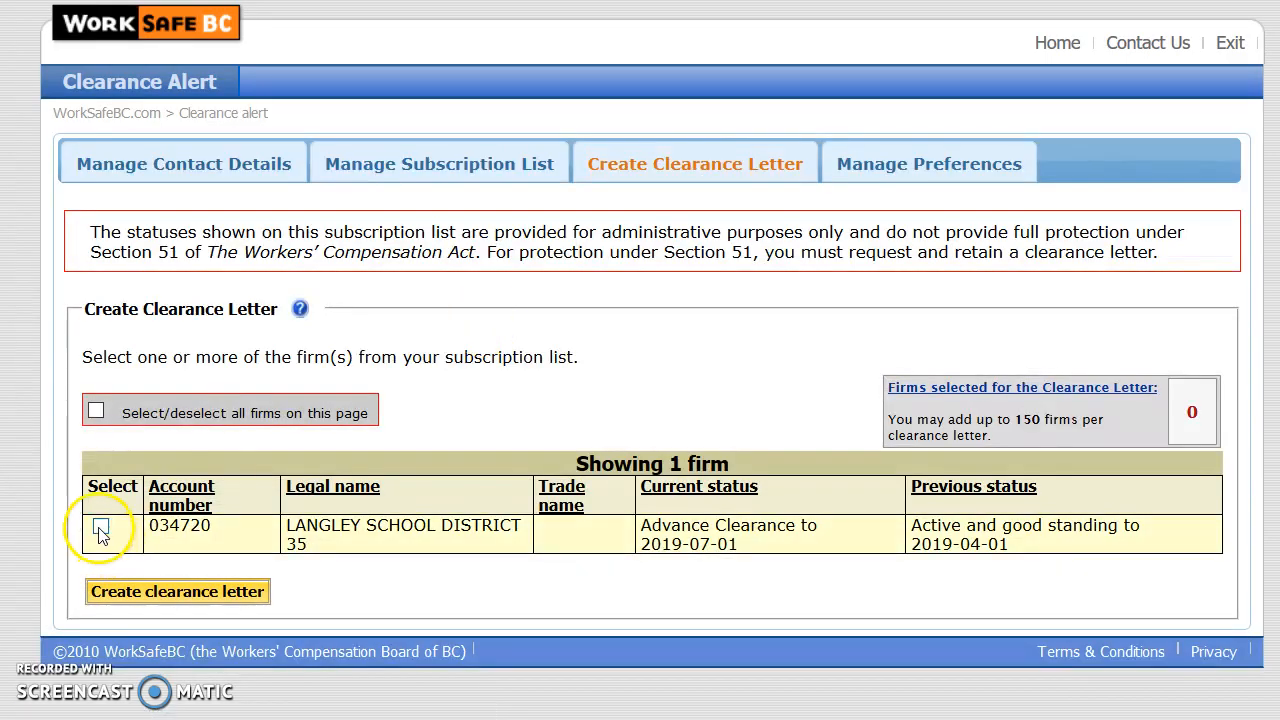
{"action": "left_click", "coordinate": [144, 592]}
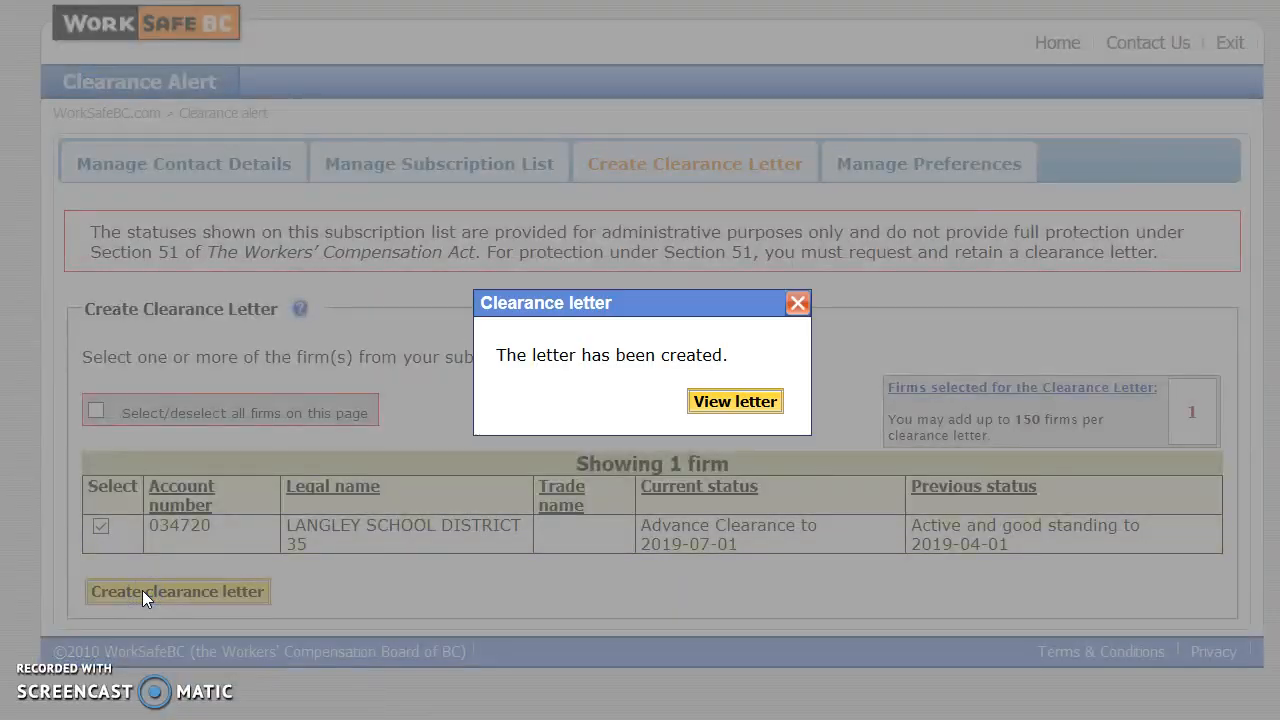
{"action": "left_click", "coordinate": [718, 404]}
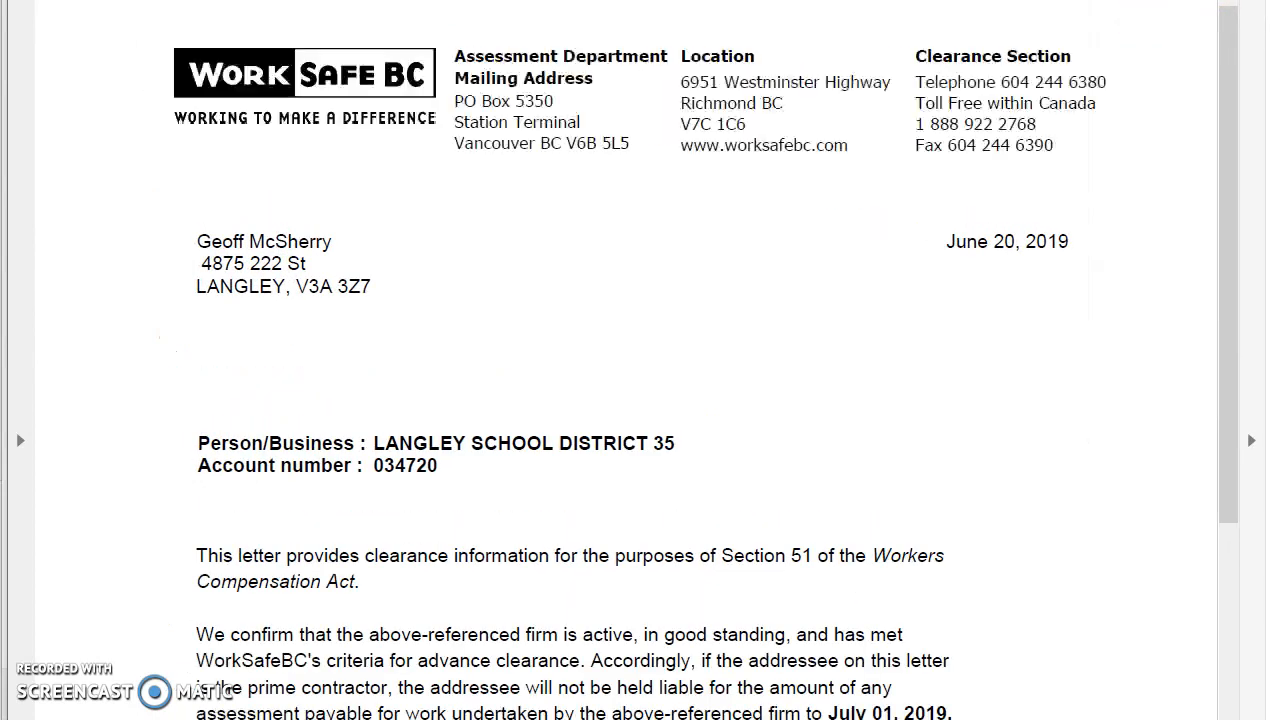
Scroll through the clearance letter PDF, then open the 'Understanding your clearance letter' page
{"action": "left_click_drag", "start_coordinate": [1237, 55], "coordinate": [1237, 109]}
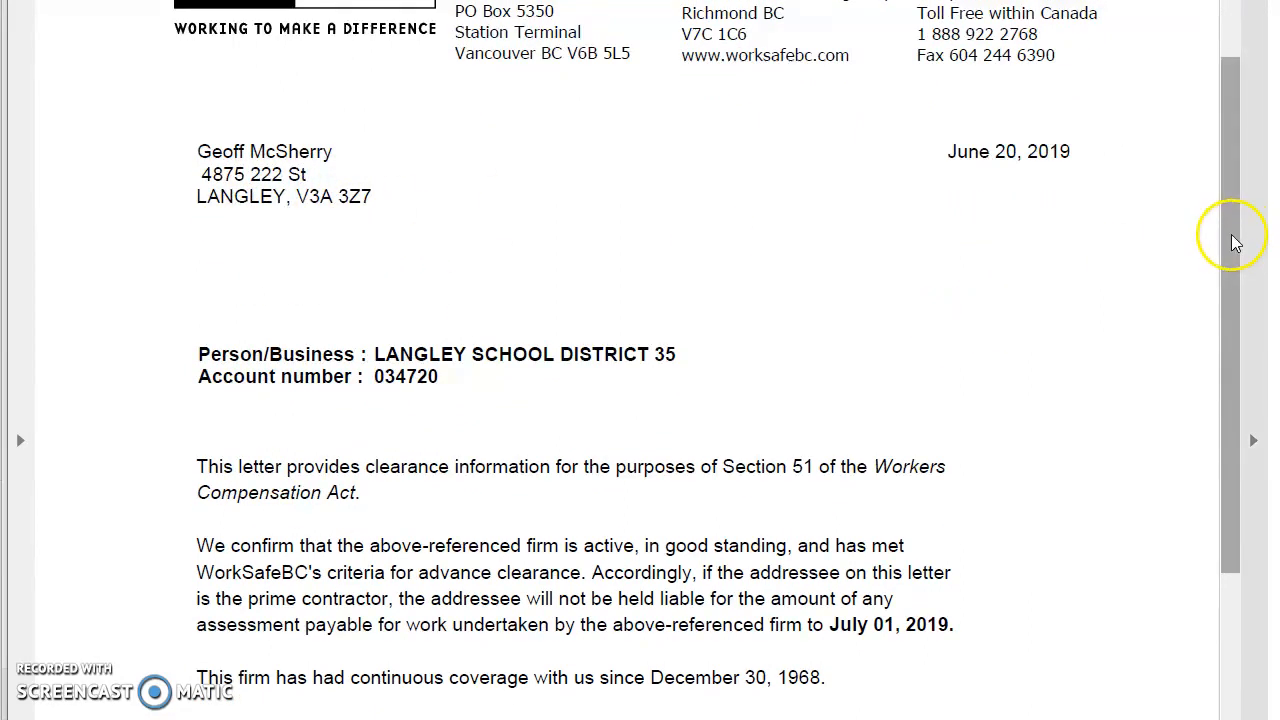
{"action": "left_click_drag", "start_coordinate": [1230, 242], "coordinate": [1226, 357]}
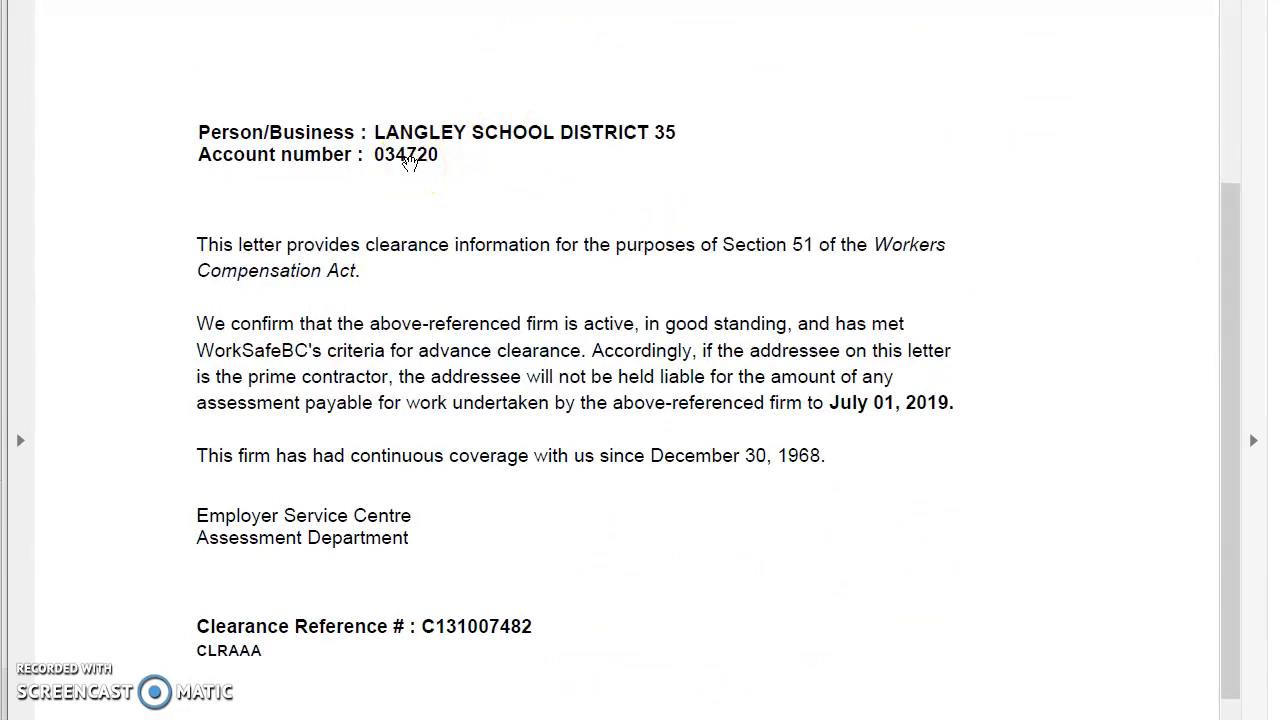
{"action": "left_click", "coordinate": [421, 165]}
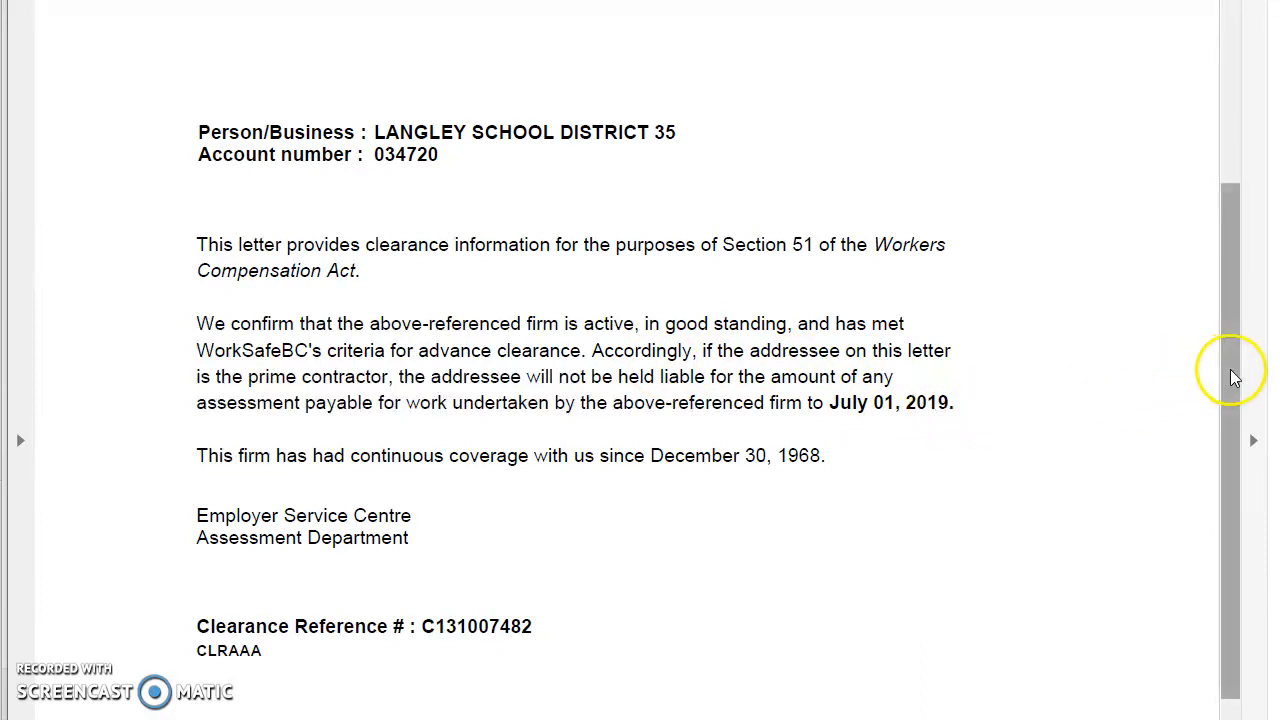
{"action": "left_click_drag", "start_coordinate": [1234, 378], "coordinate": [1218, 186]}
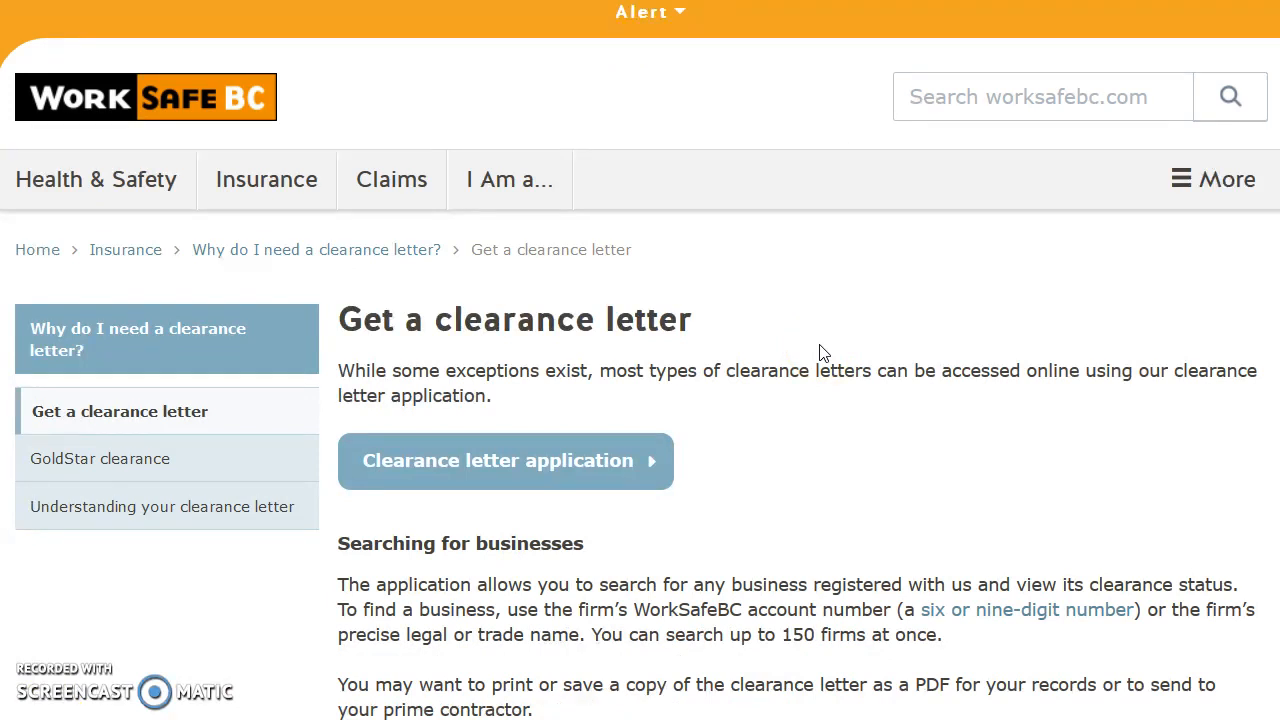
{"action": "left_click", "coordinate": [242, 510]}
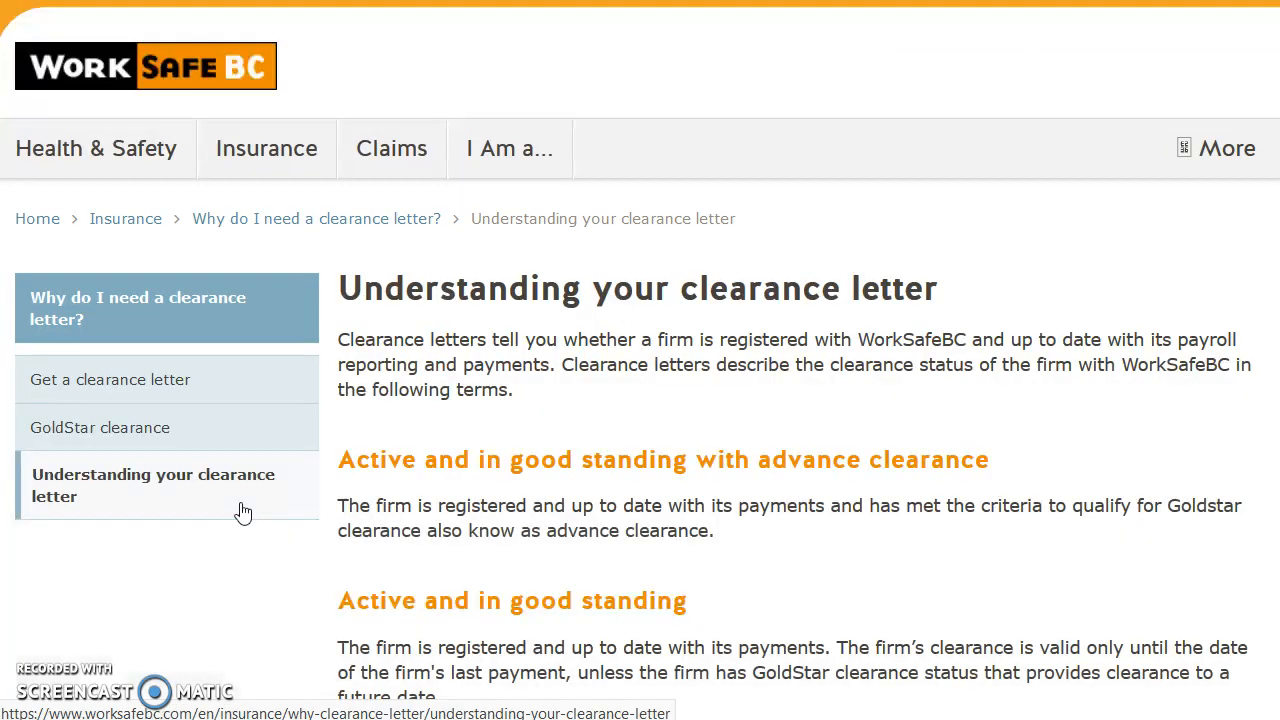